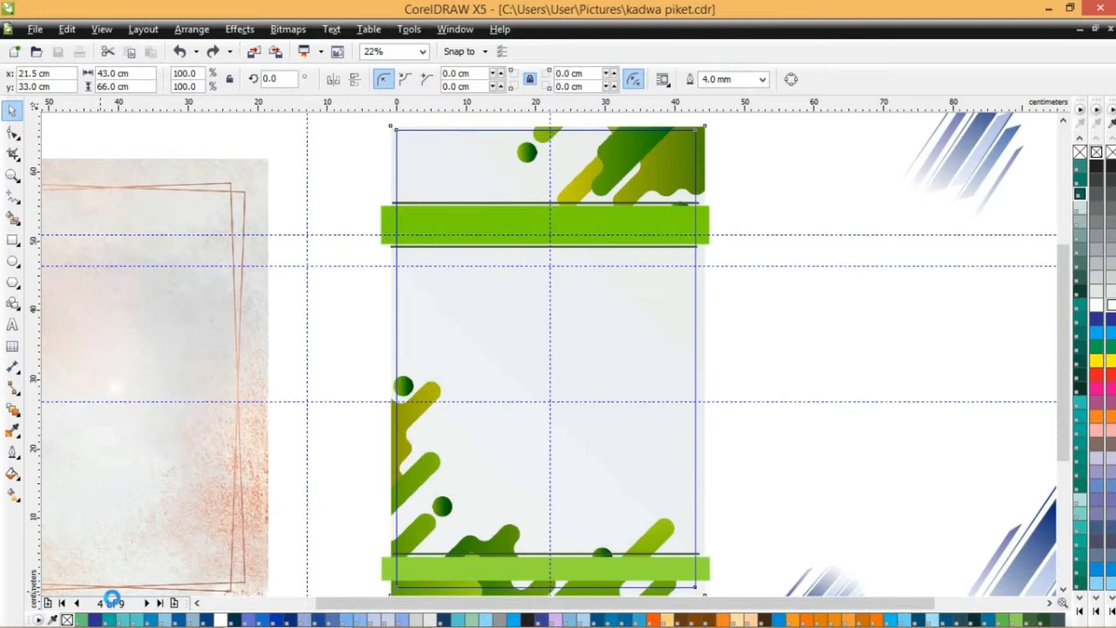
- Look through the duty roster and class structure poster designs on pages 5, 6 and 7
click(258, 542)
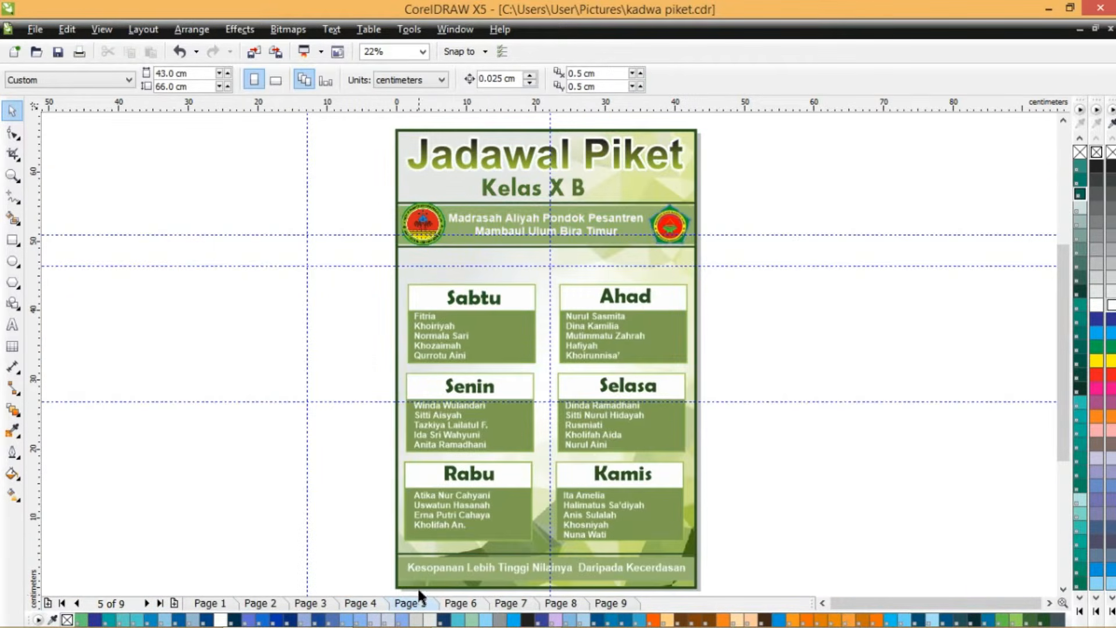
click(632, 567)
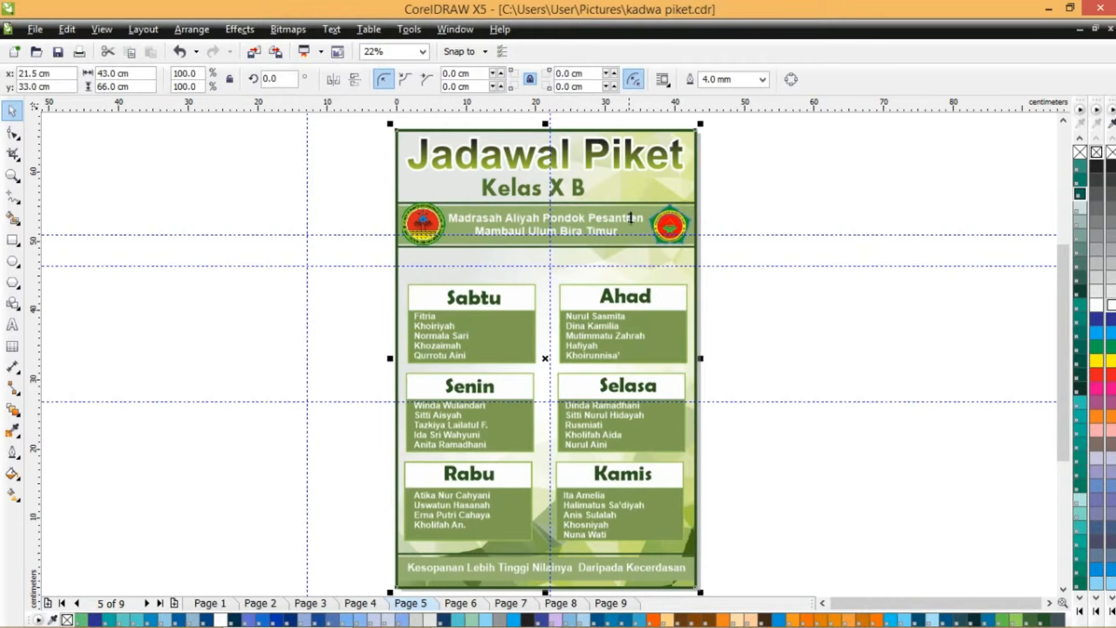
ctrl+click(629, 162)
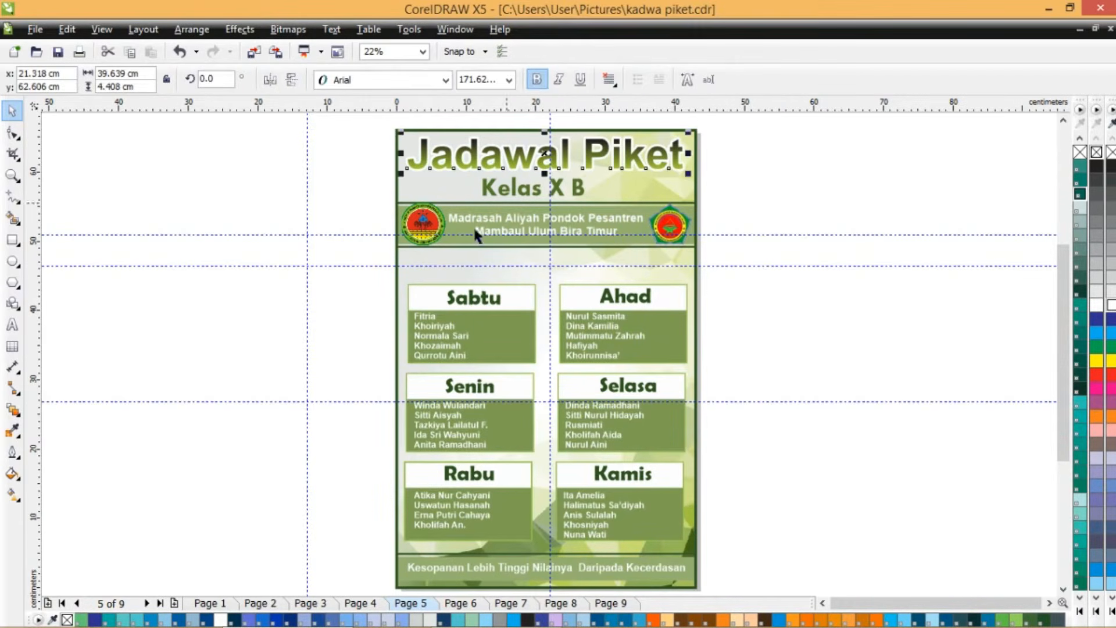
click(462, 603)
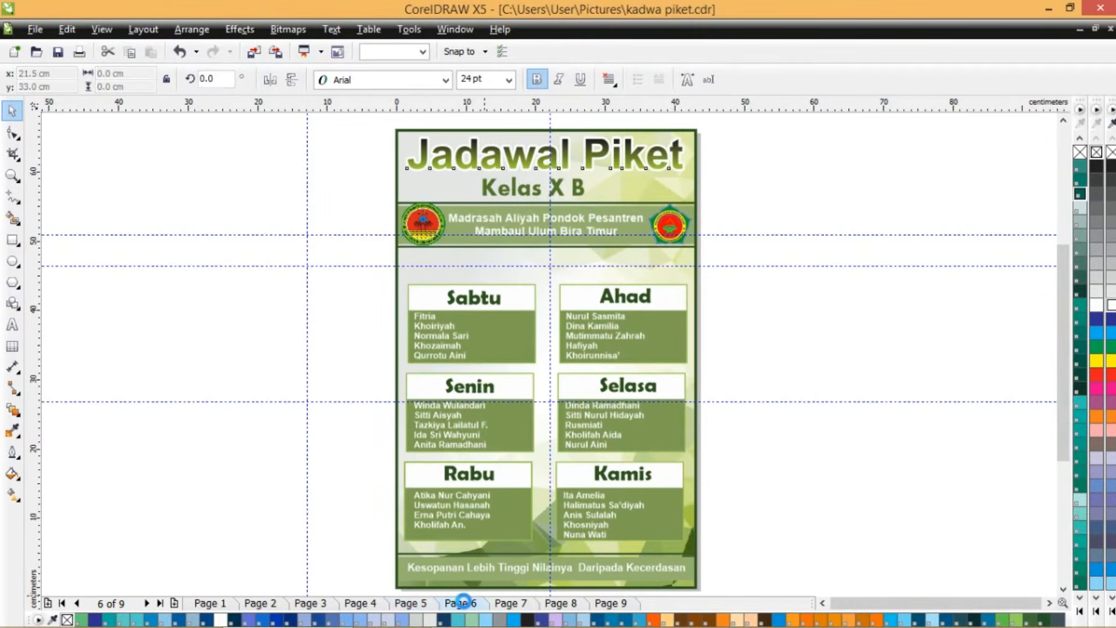
ctrl+click(526, 165)
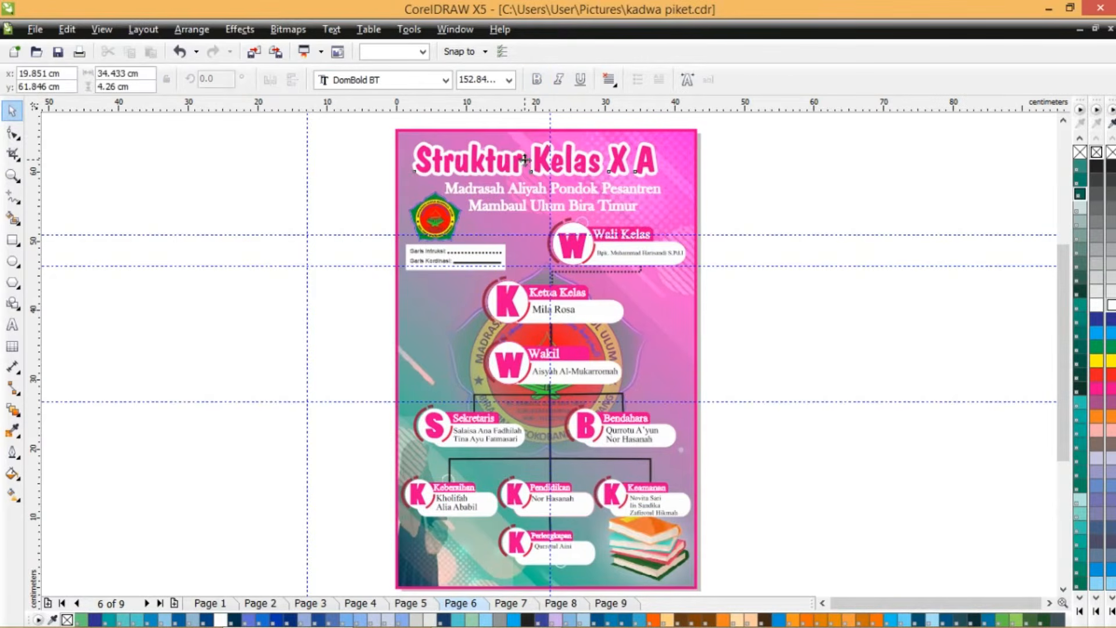
click(505, 603)
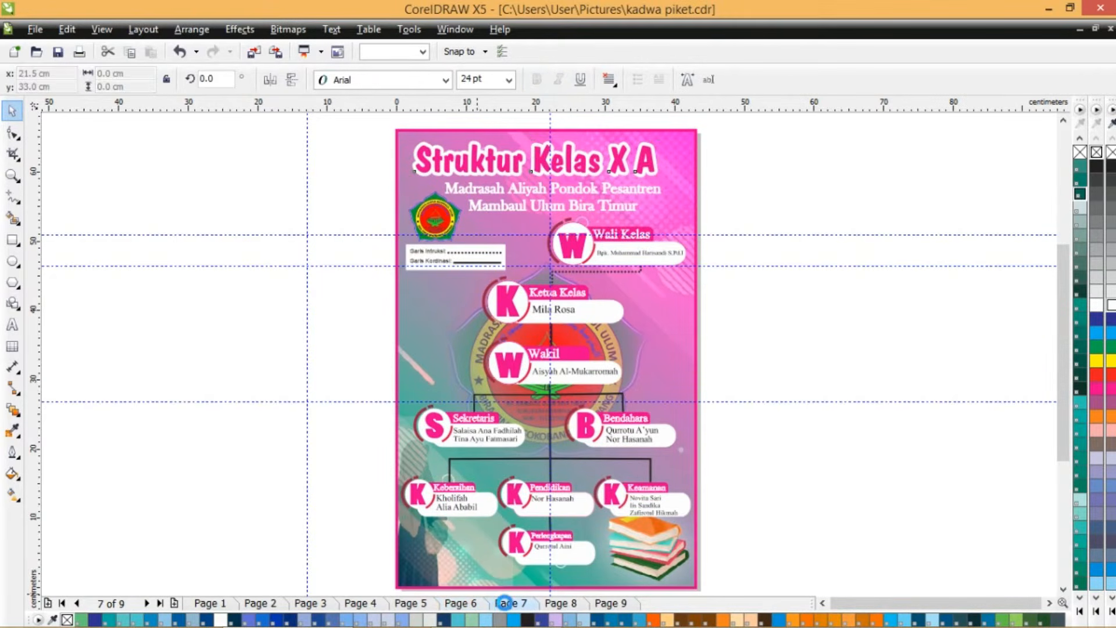
click(476, 263)
click(464, 276)
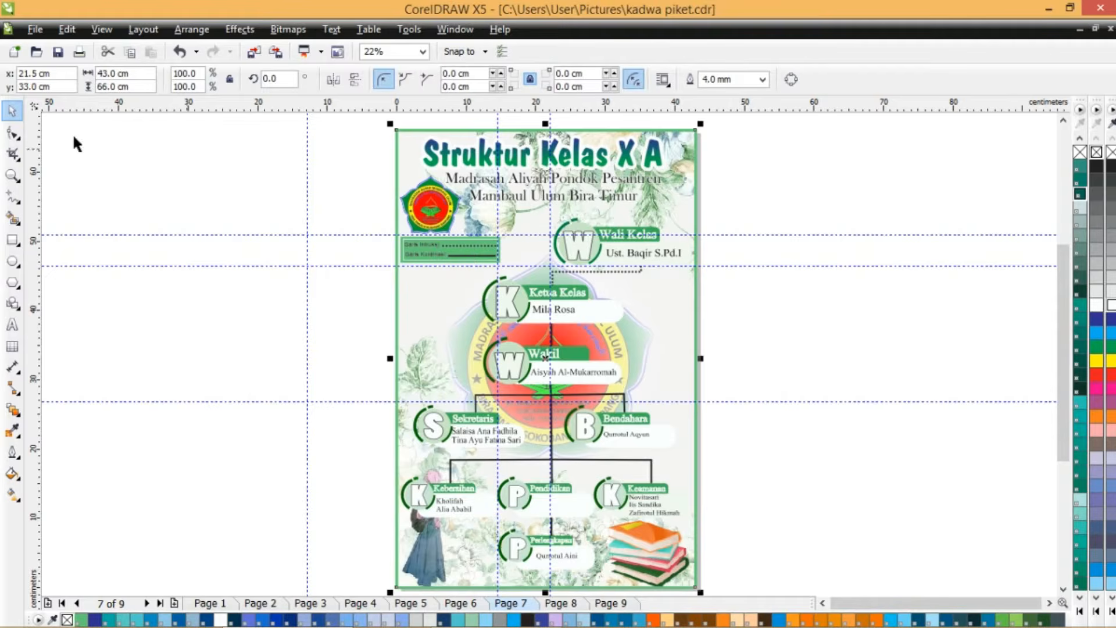
- Change the upper colour of the linear gradient fill on the "Struktur Kelas X A" heading to yellow
click(12, 175)
drag(391, 120, 691, 289)
click(11, 110)
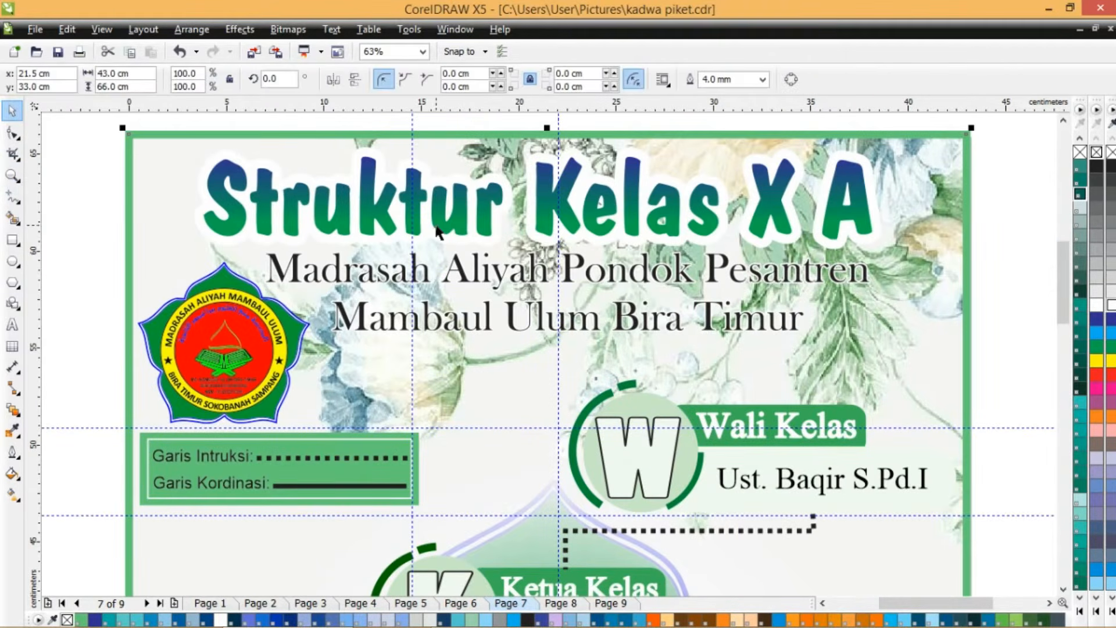
click(437, 230)
click(12, 494)
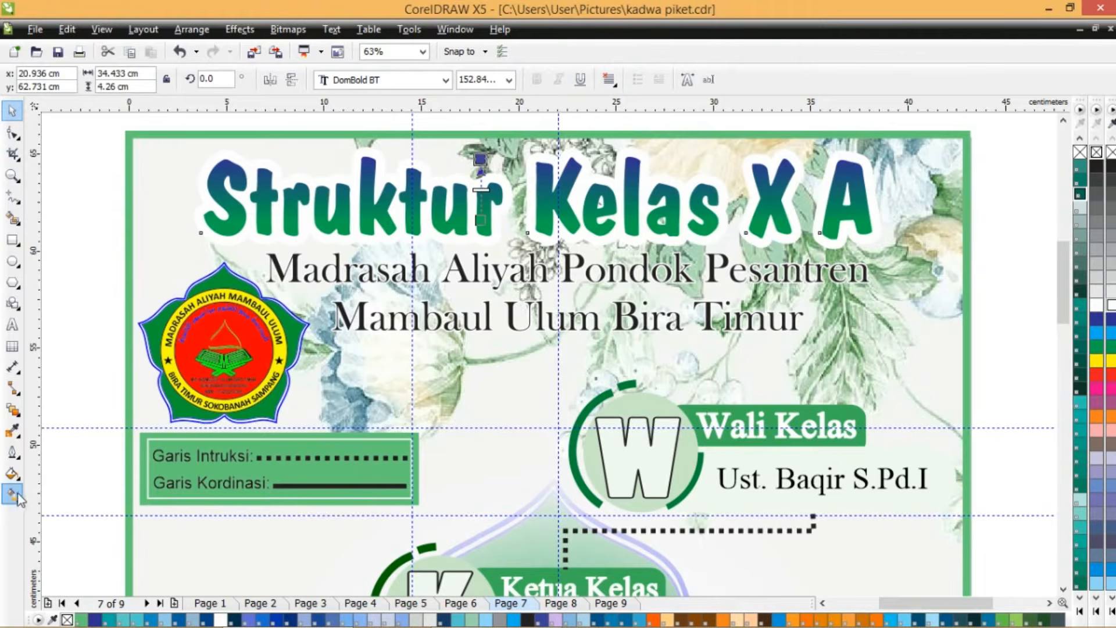
click(212, 80)
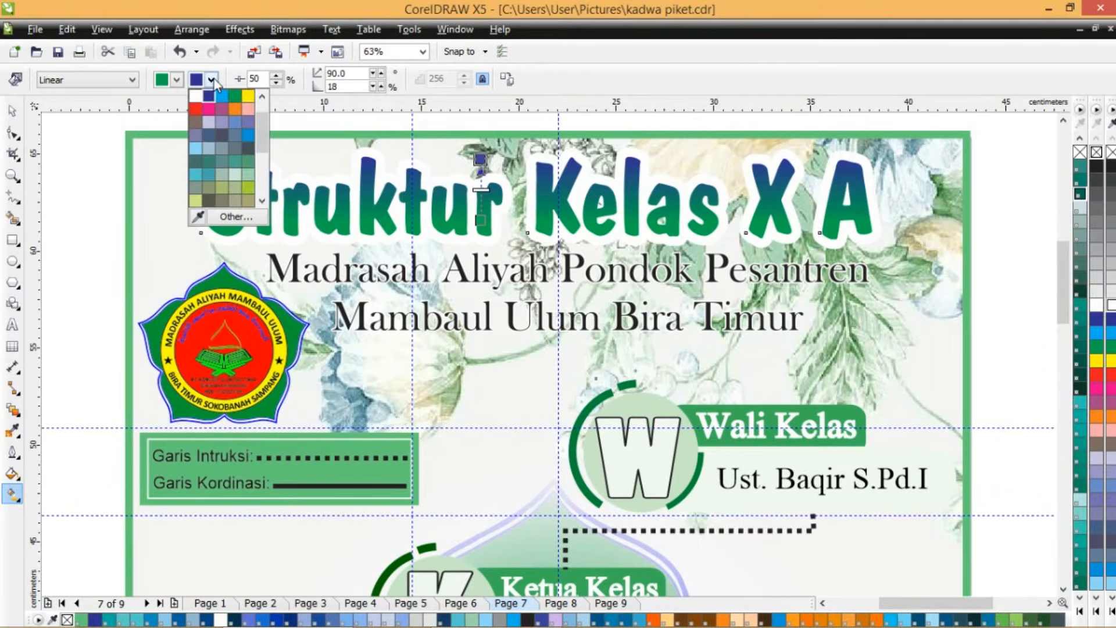
click(252, 97)
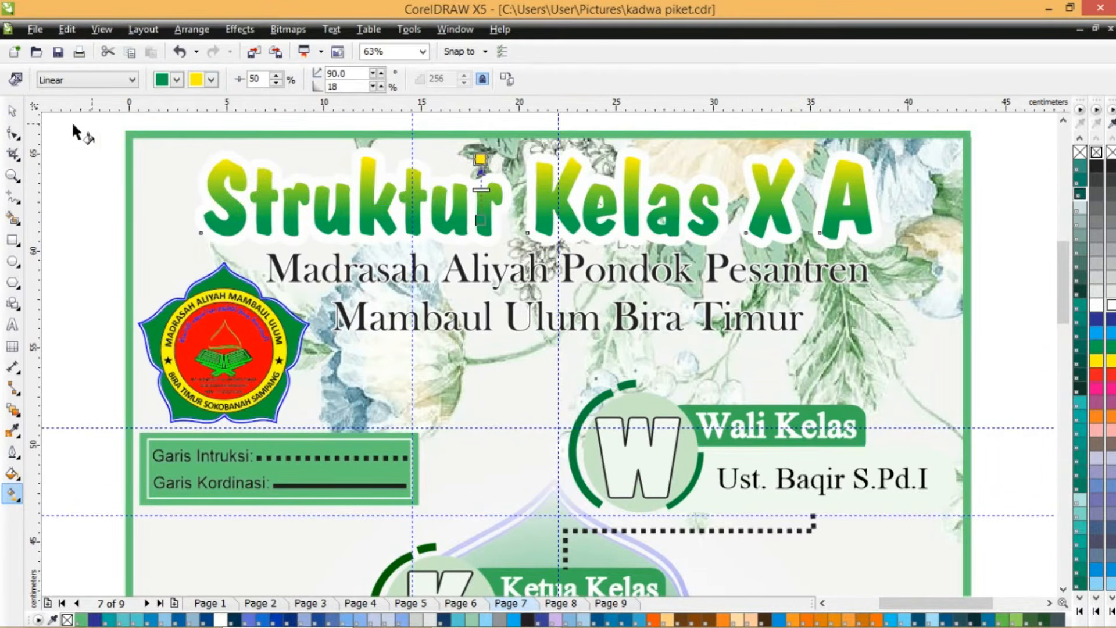
click(12, 111)
click(306, 283)
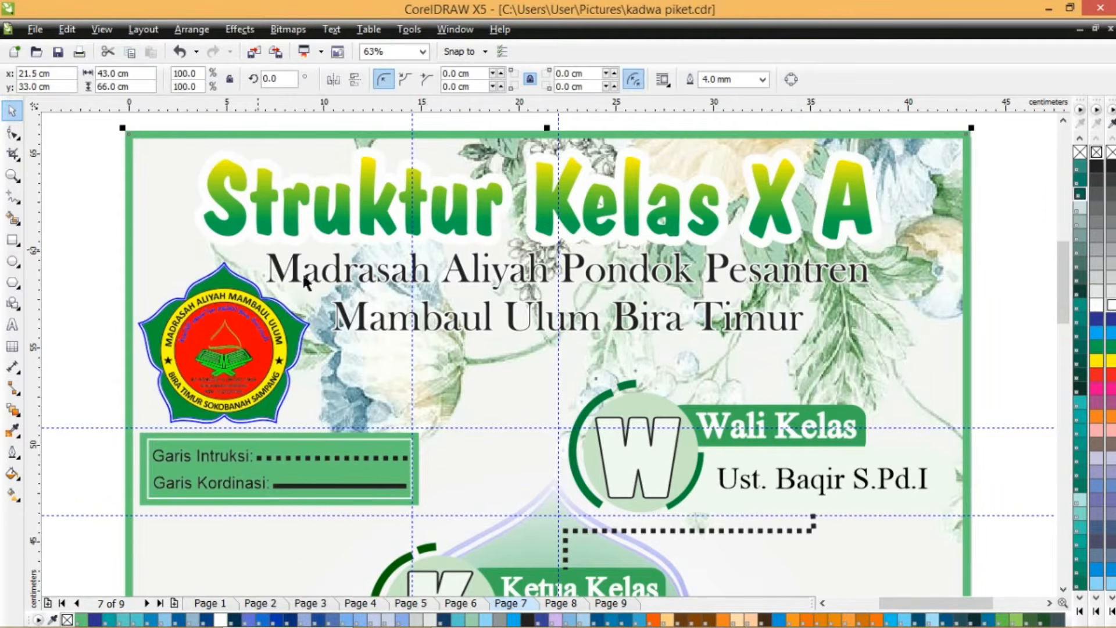
- Try moving the line legend's white frame and green rectangle upward, and undo both moves
drag(377, 440, 413, 360)
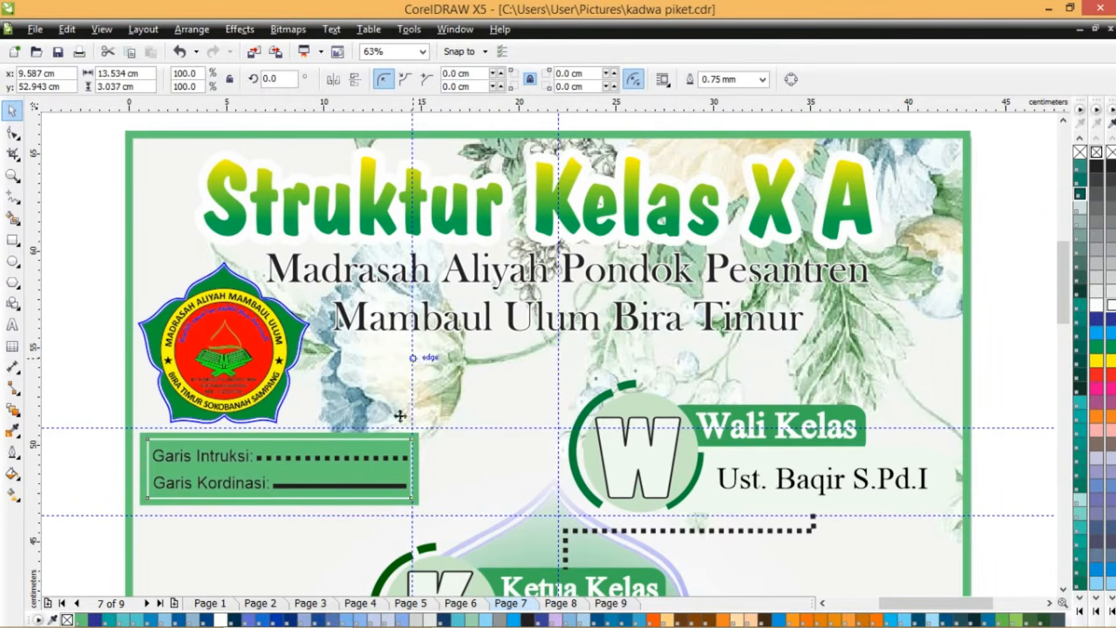
click(403, 449)
drag(401, 445, 416, 404)
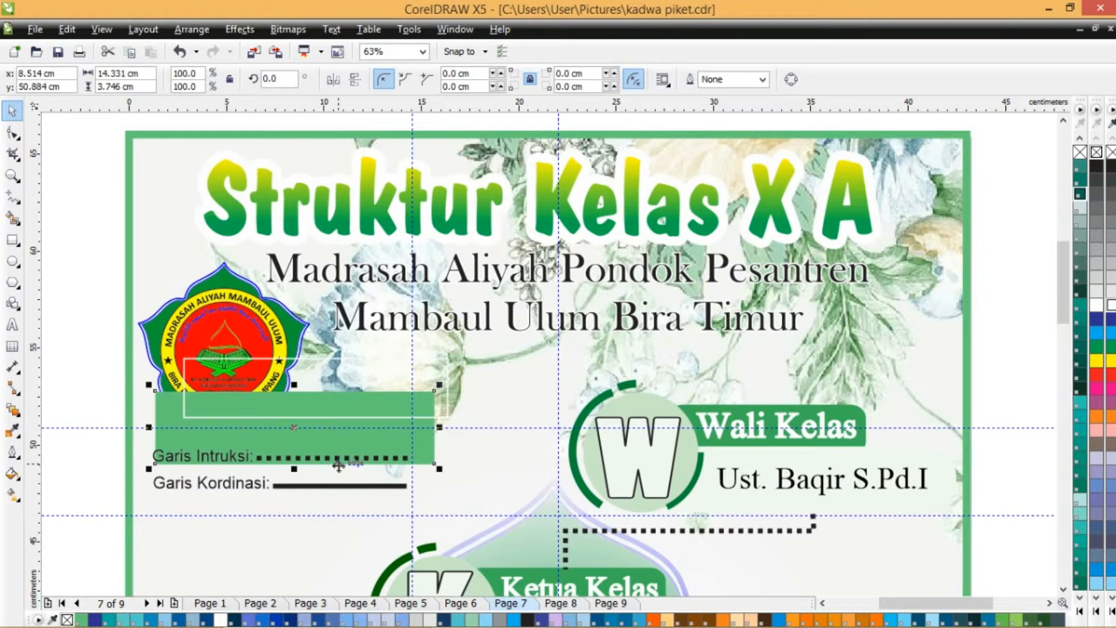
key(ctrl+z)
key(ctrl+z)
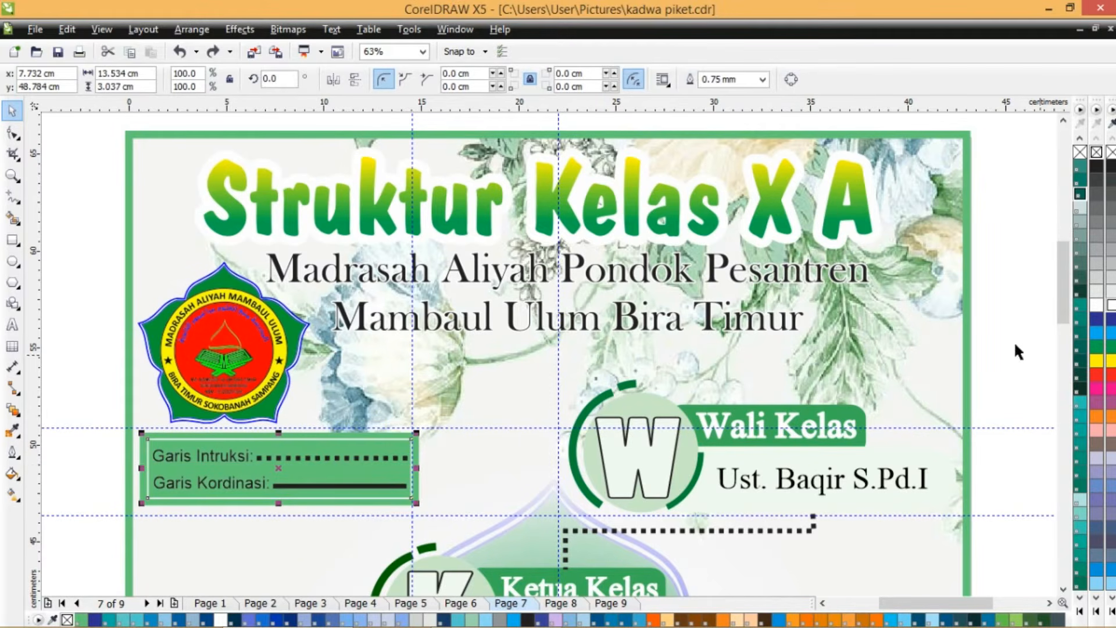
key(Escape)
- Try moving the right arc of the circle beside "Wali Kelas" away from it, and undo the move
click(423, 52)
click(424, 71)
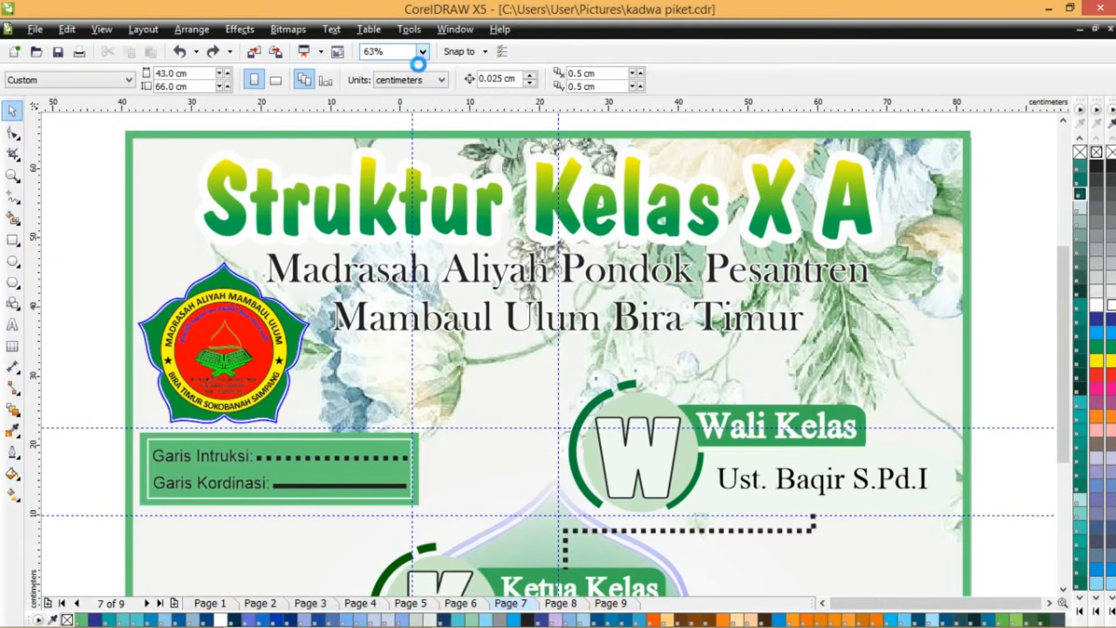
click(12, 174)
drag(329, 233, 723, 342)
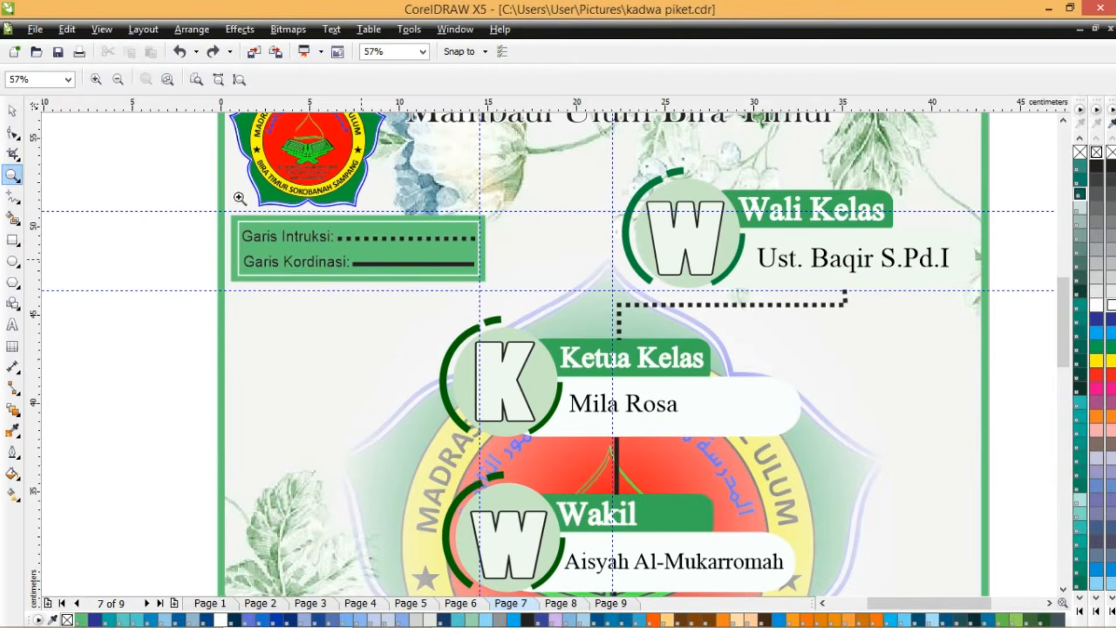
key(space)
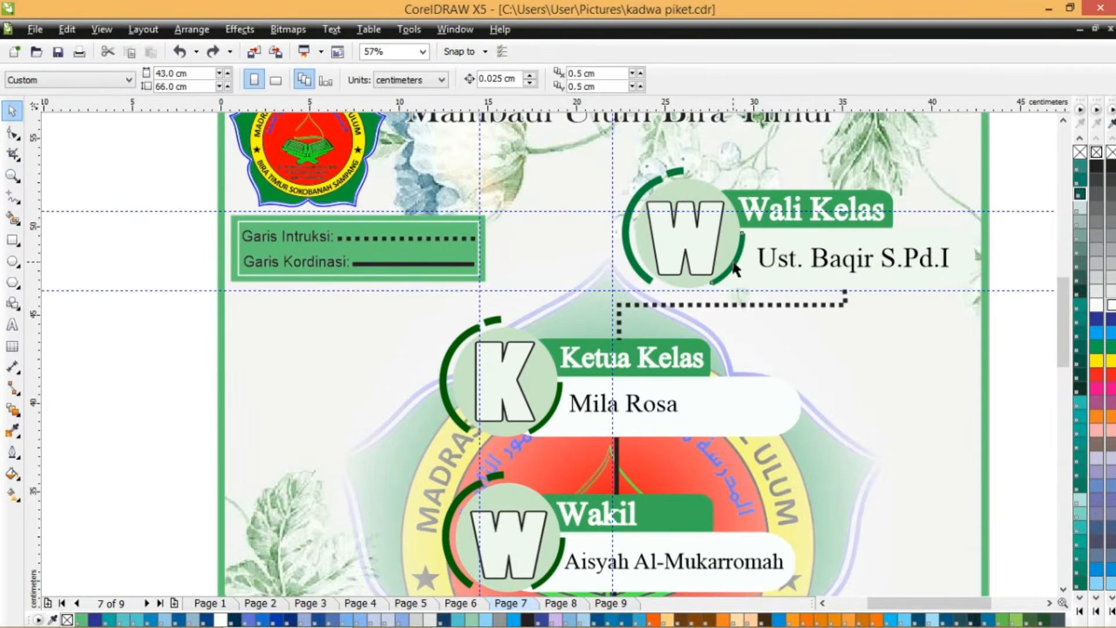
drag(733, 263, 765, 282)
key(ctrl+z)
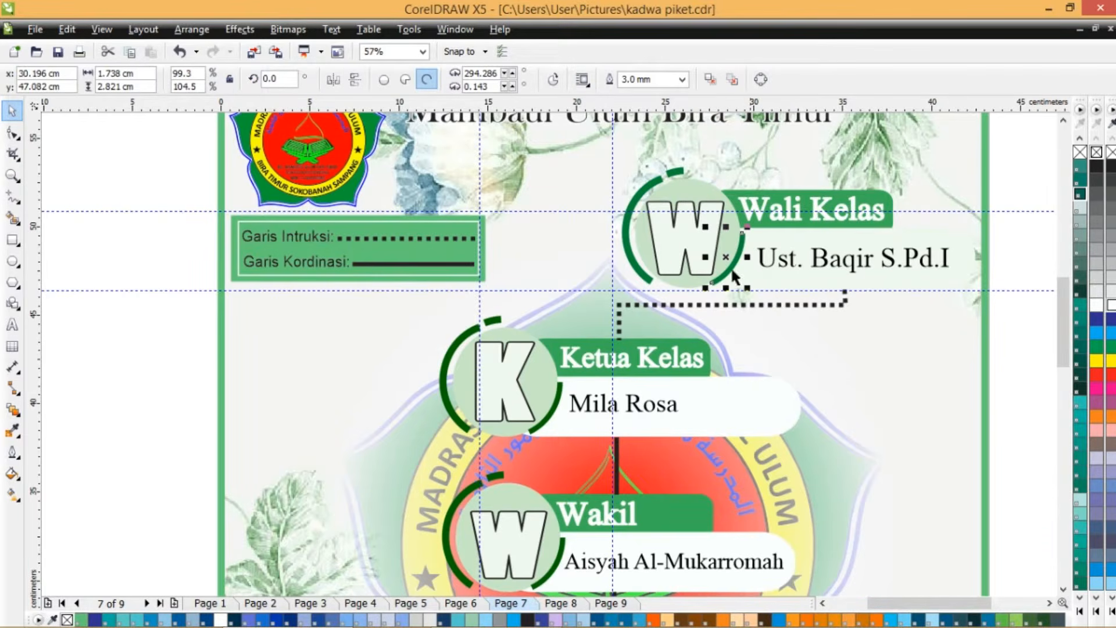
- Try the ellipse and pie shapes on the arcs around the "Wali Kelas" circle, undoing each change
click(387, 80)
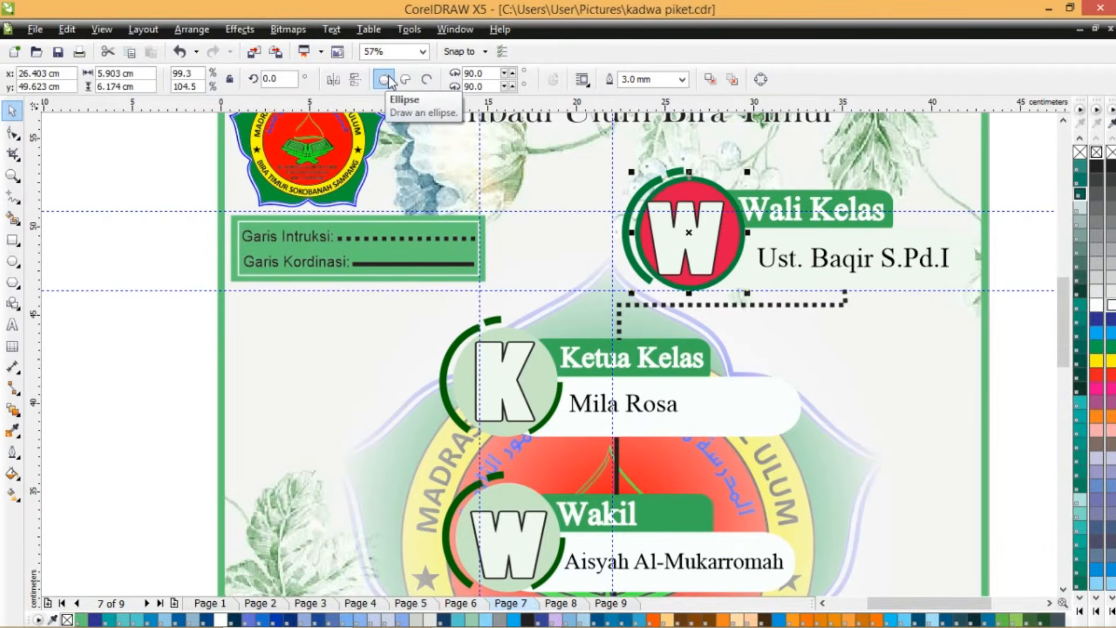
key(ctrl+z)
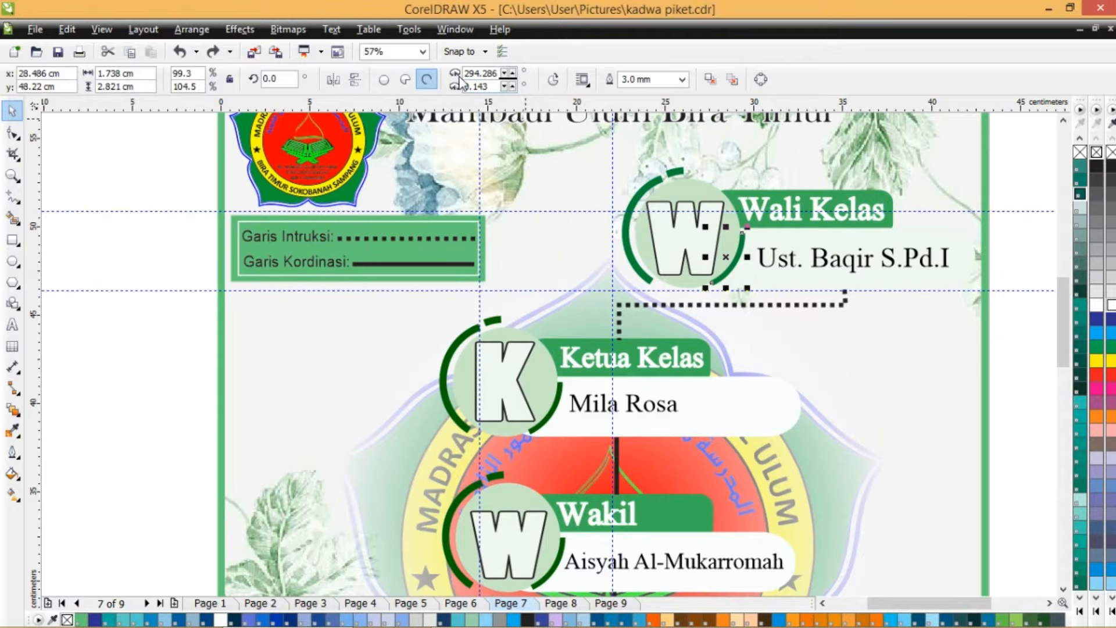
click(409, 85)
key(ctrl+z)
click(636, 212)
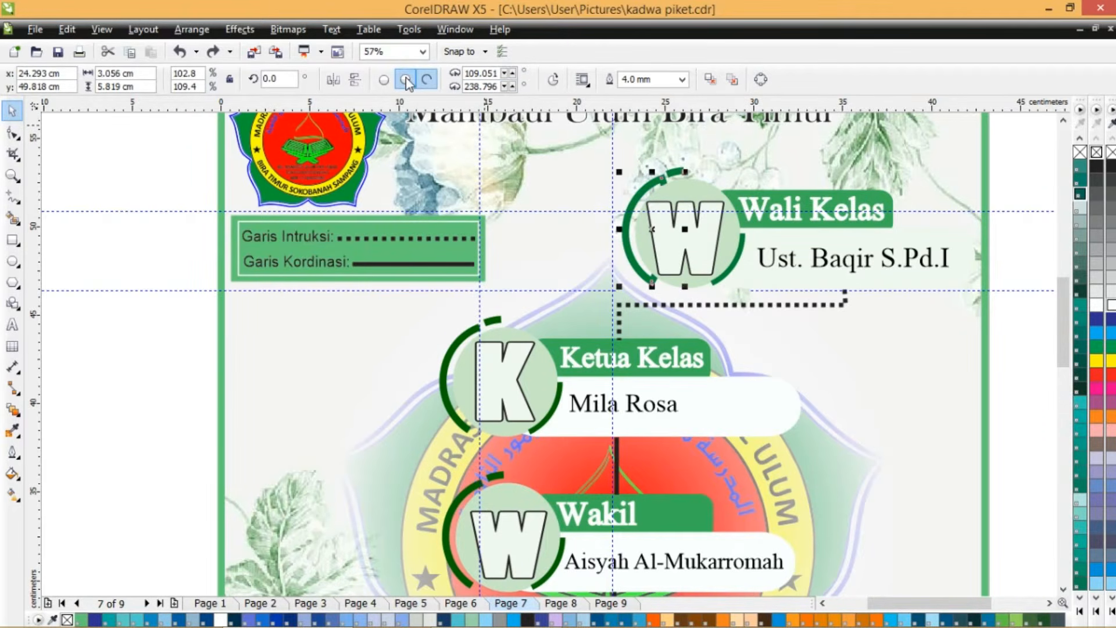
click(385, 82)
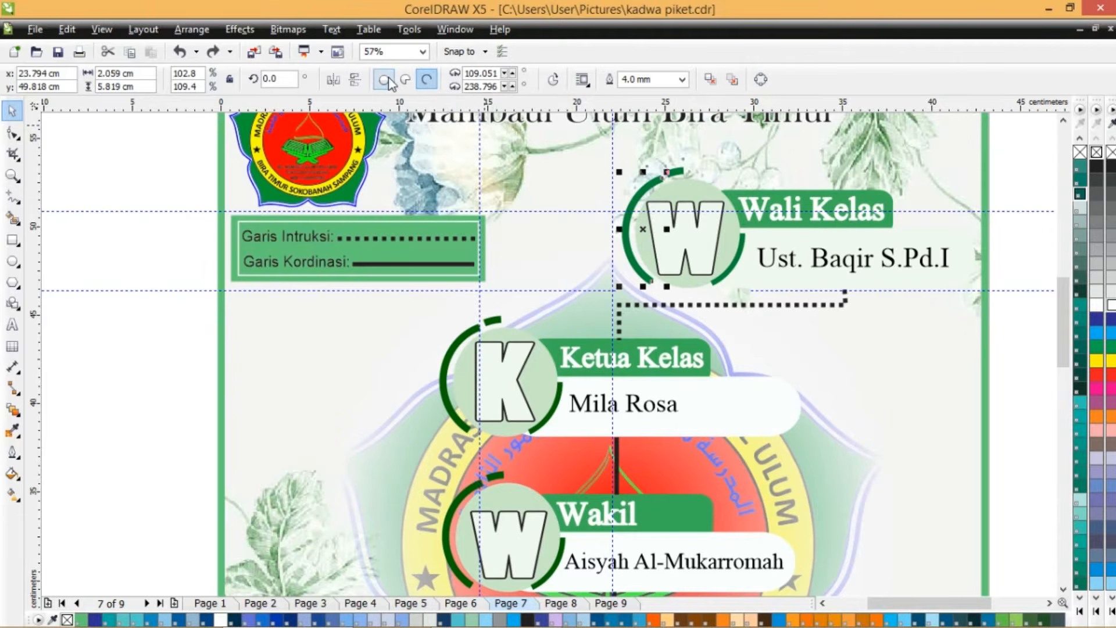
key(ctrl+z)
- Try moving the green "Wali Kelas" banner and filling the name box below it with grey, and undo these changes
click(785, 203)
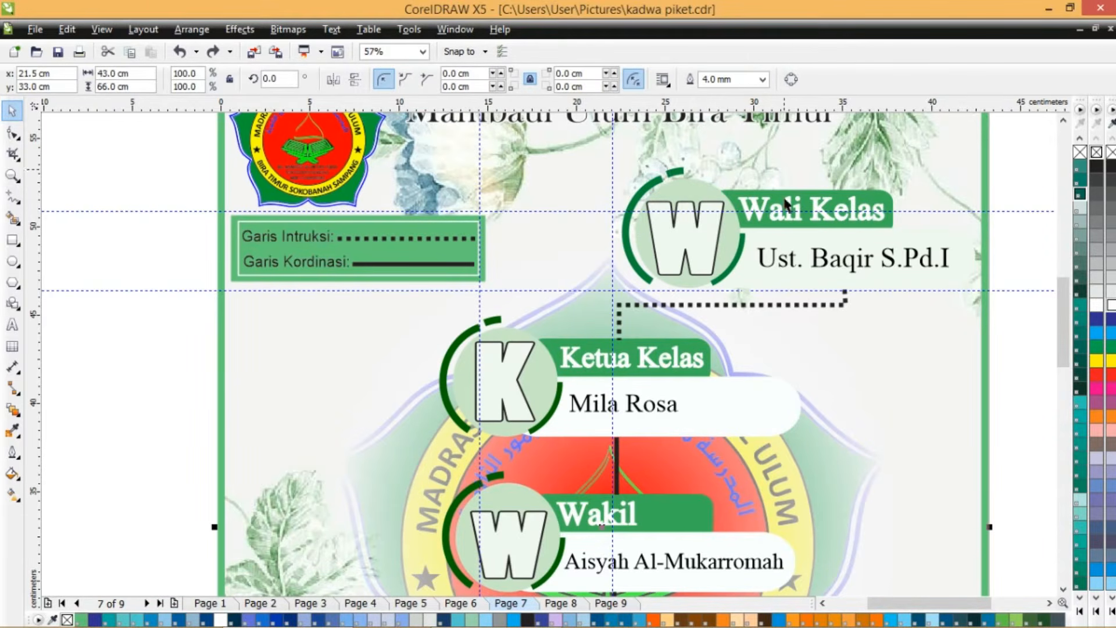
click(834, 200)
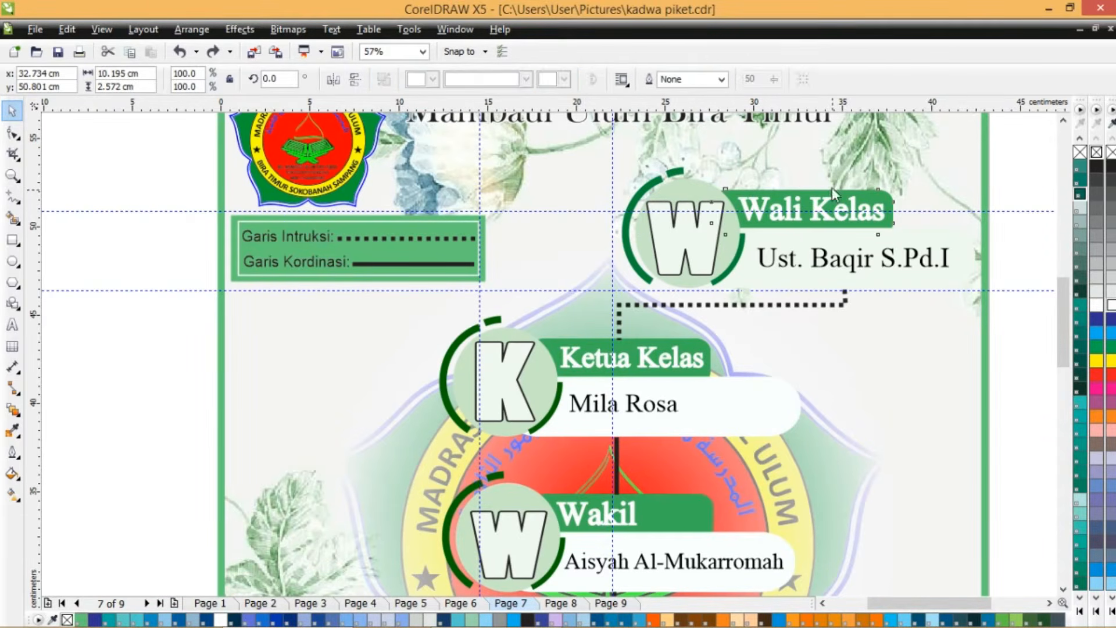
key(F10)
click(12, 111)
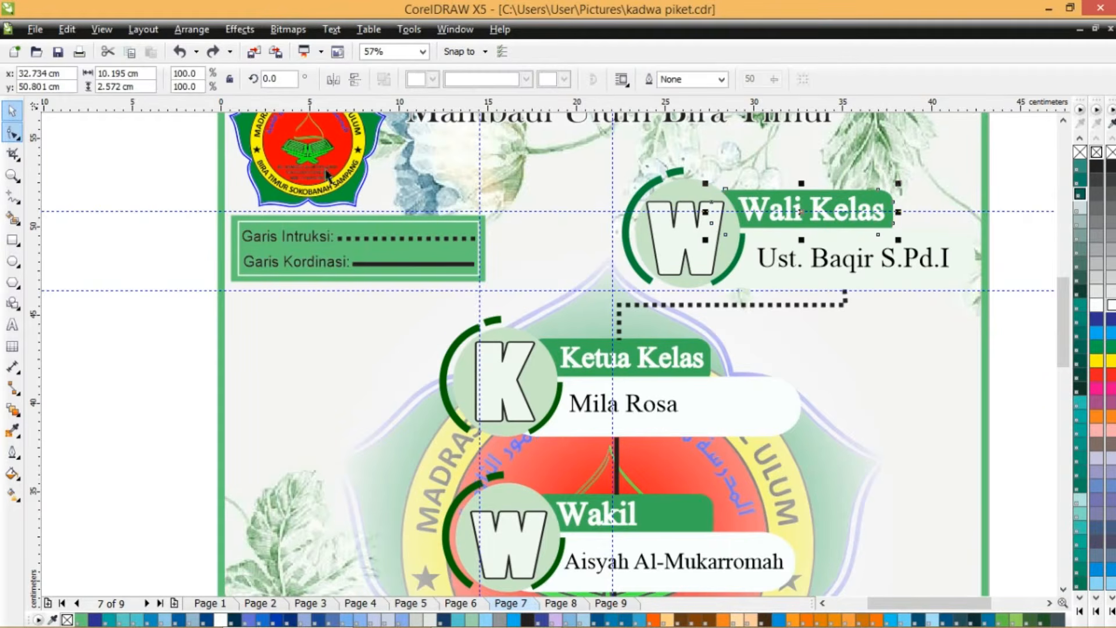
drag(801, 211, 800, 178)
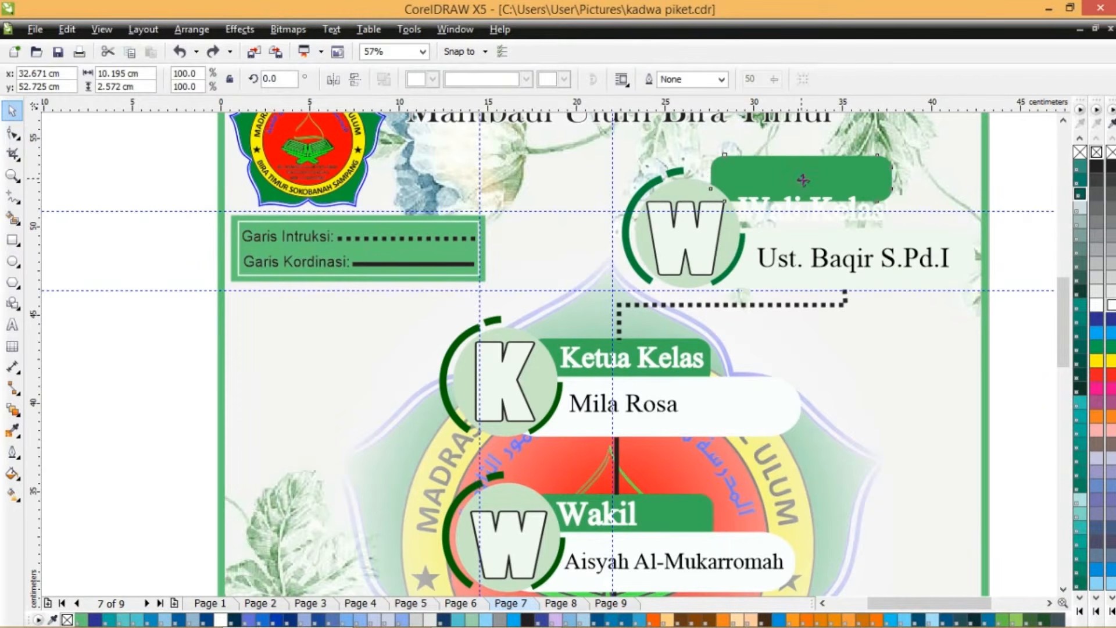
click(956, 263)
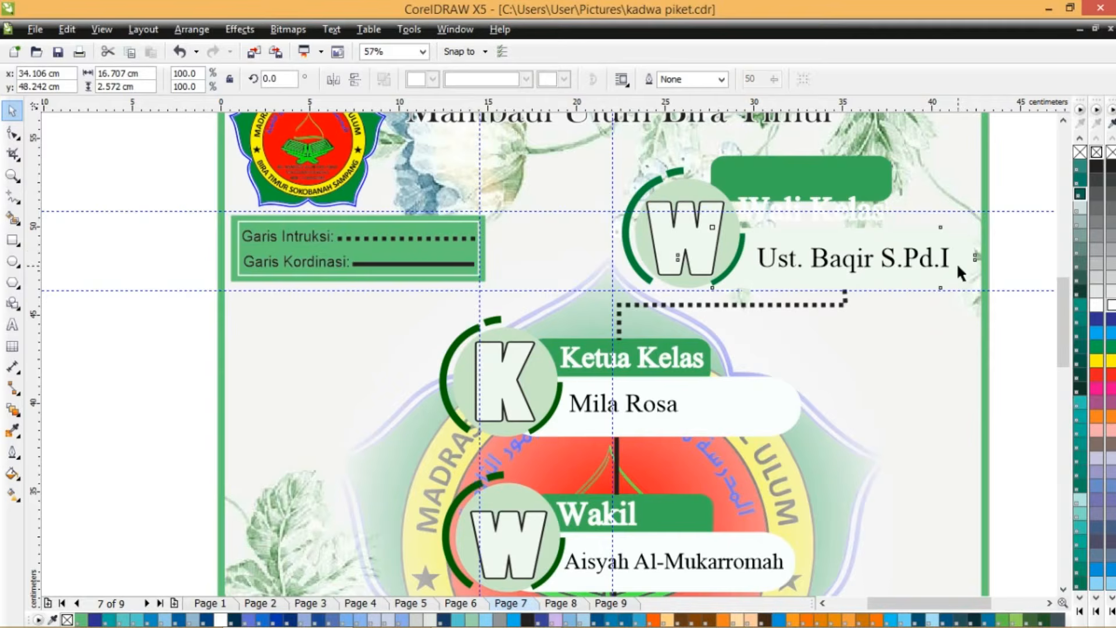
click(1105, 259)
drag(746, 185, 762, 256)
key(ctrl+z)
key(ctrl+z)
key(ctrl+z)
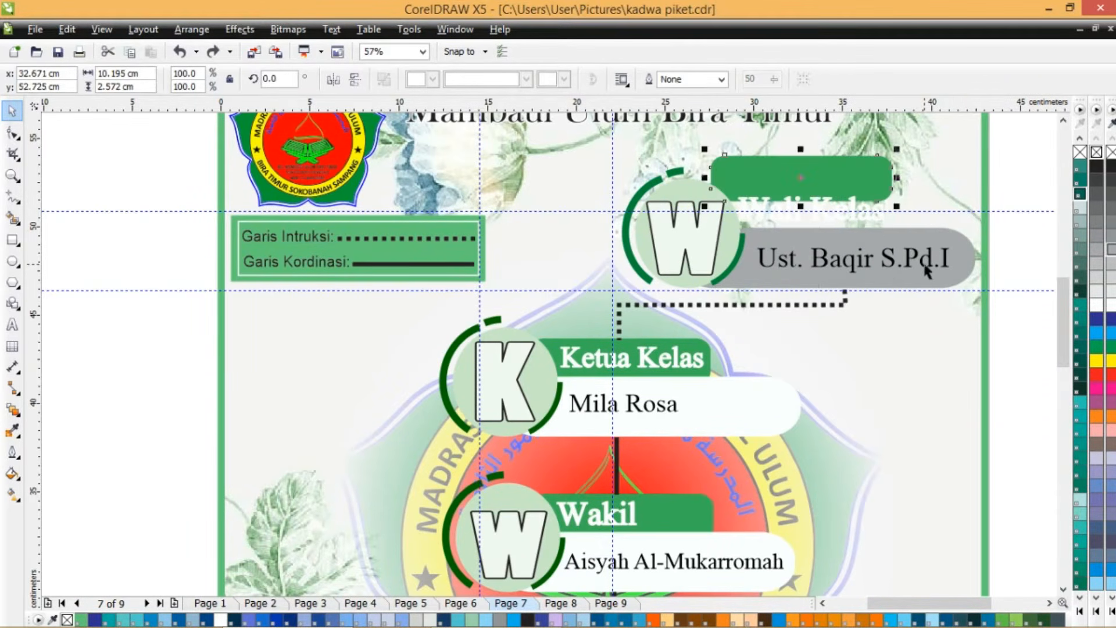
- Add a drop shadow to the rounded name box under "Wali Kelas" with direction 84, opacity 50 and feathering 15
key(Tab)
click(953, 250)
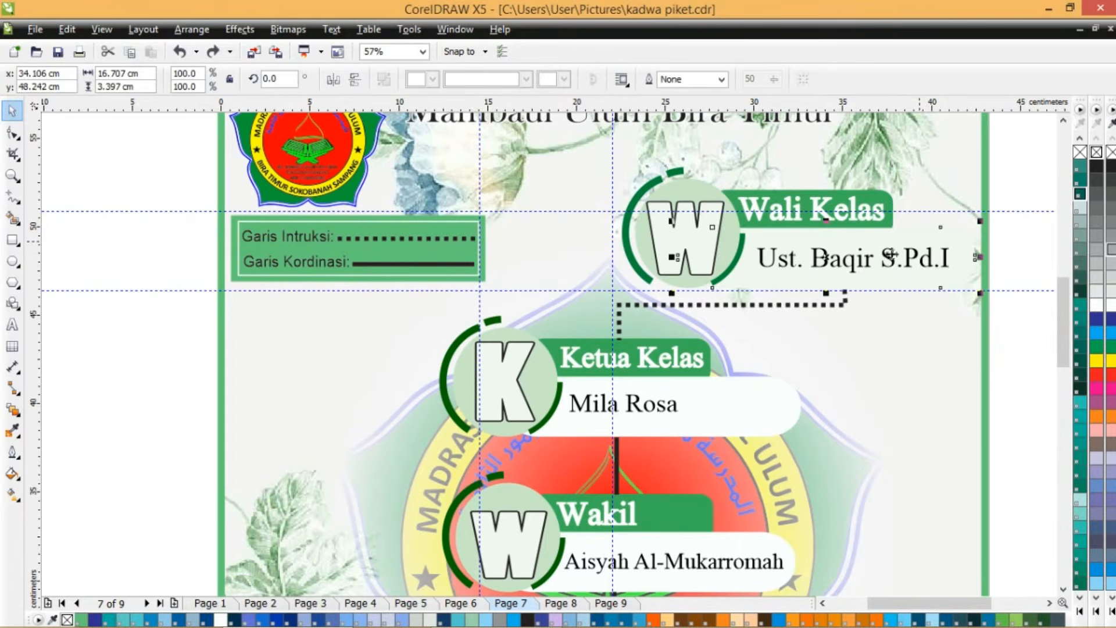
click(11, 410)
click(15, 430)
click(17, 413)
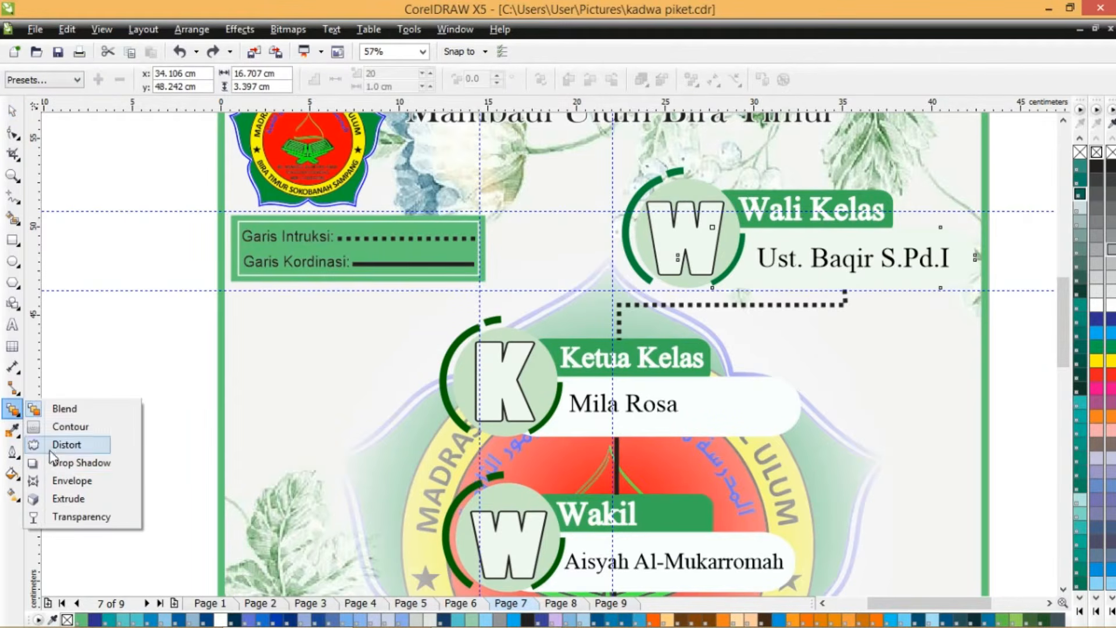
click(58, 461)
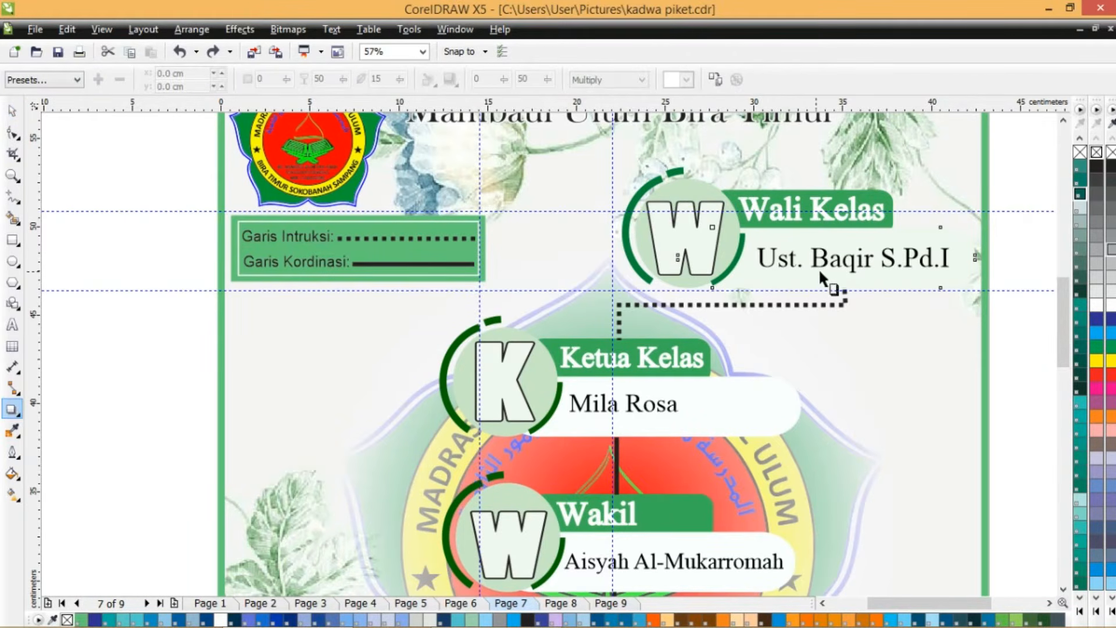
drag(825, 287, 837, 227)
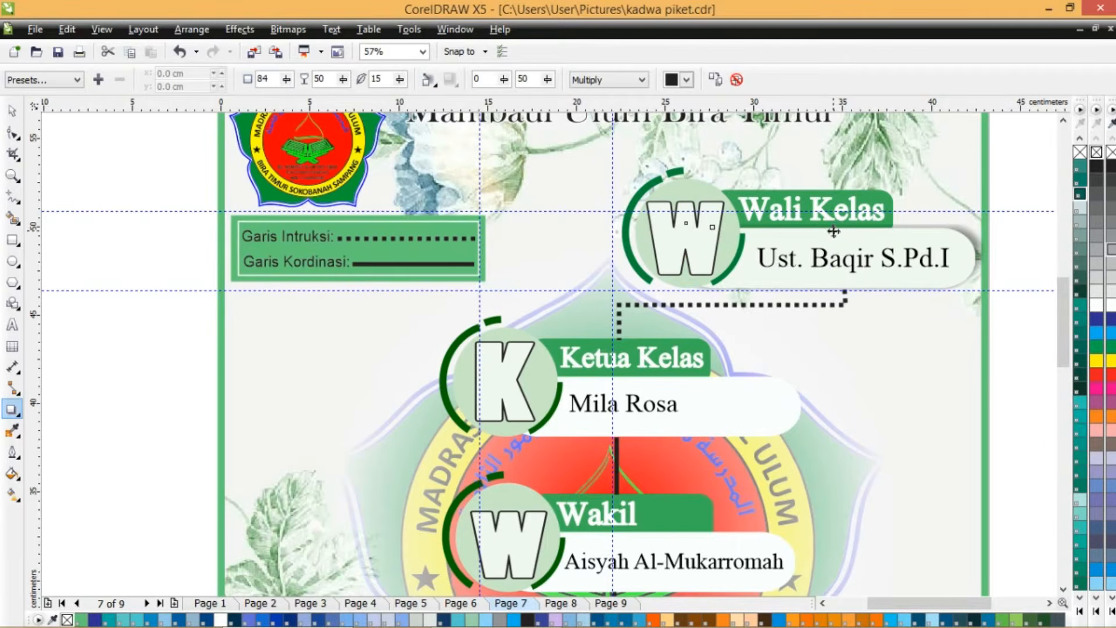
click(11, 110)
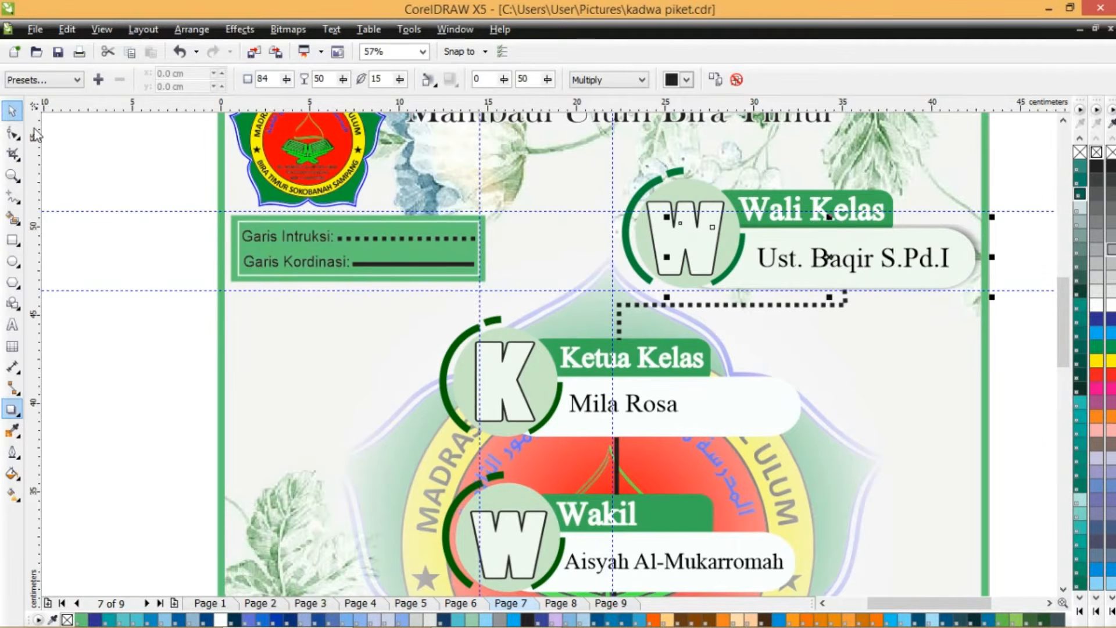
click(1026, 407)
drag(1036, 455, 893, 396)
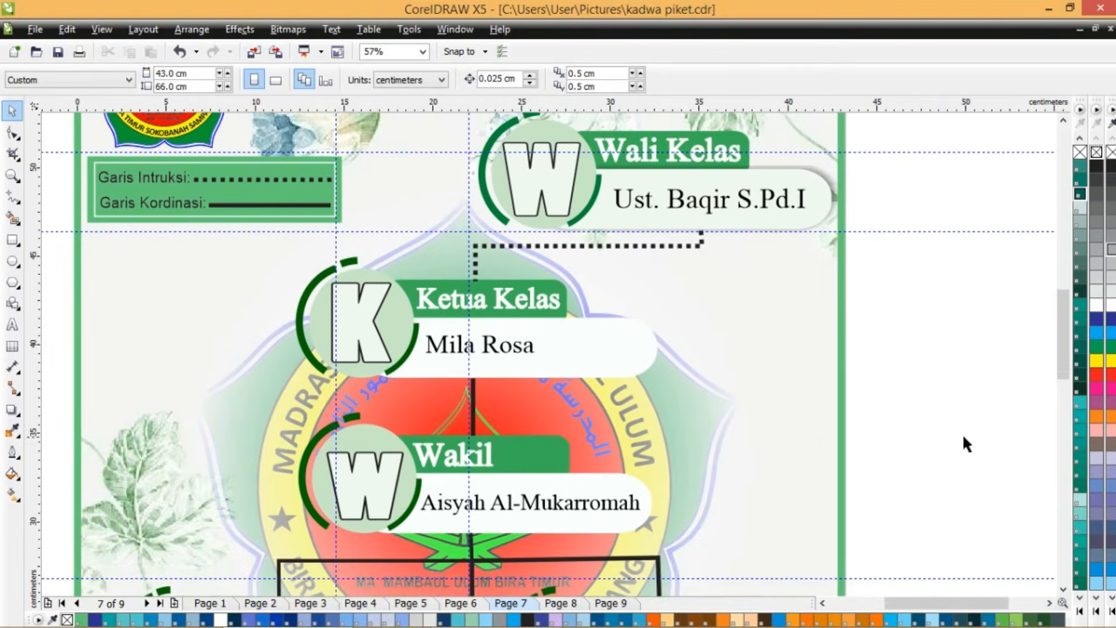
- Inspect the line styles of the dotted and solid connectors between the role blocks and the green line legend
click(506, 246)
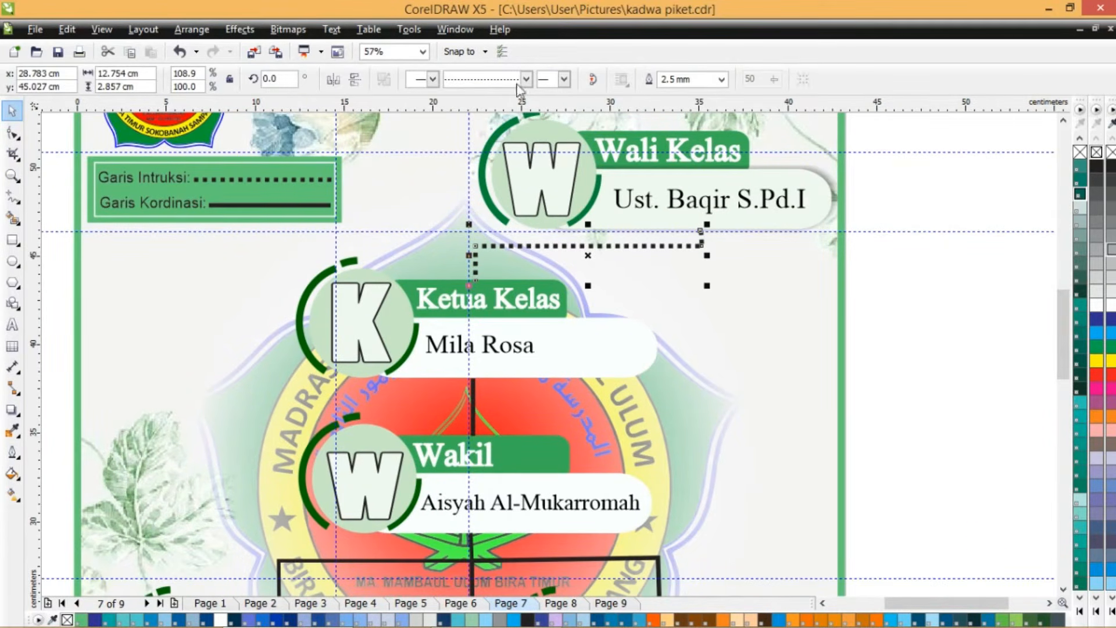
click(525, 79)
click(505, 149)
click(310, 183)
click(522, 244)
click(448, 354)
click(473, 392)
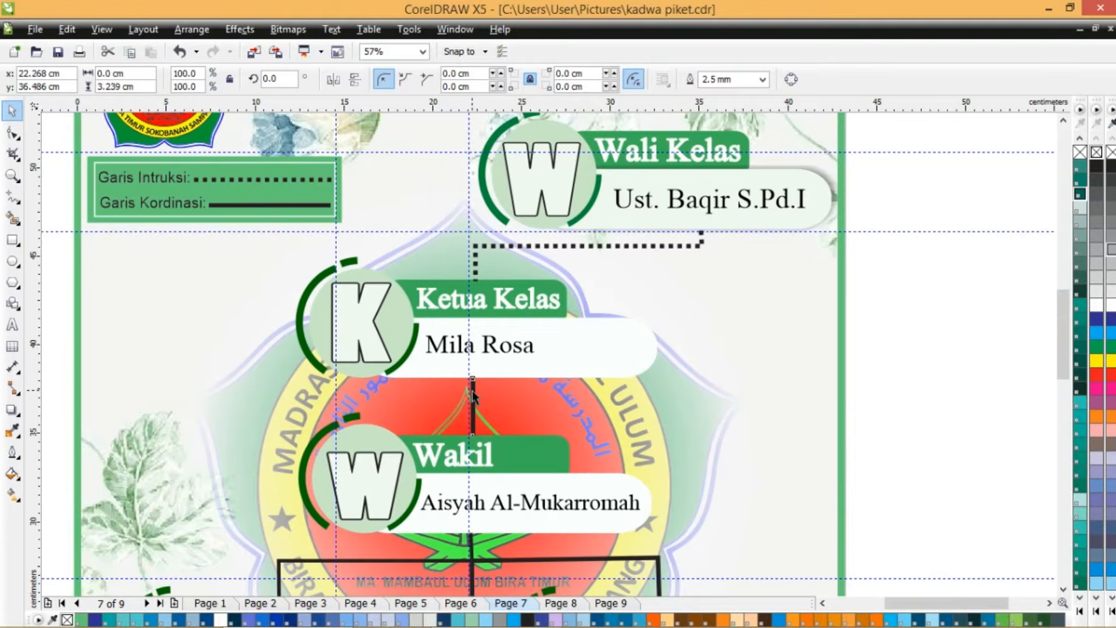
click(304, 210)
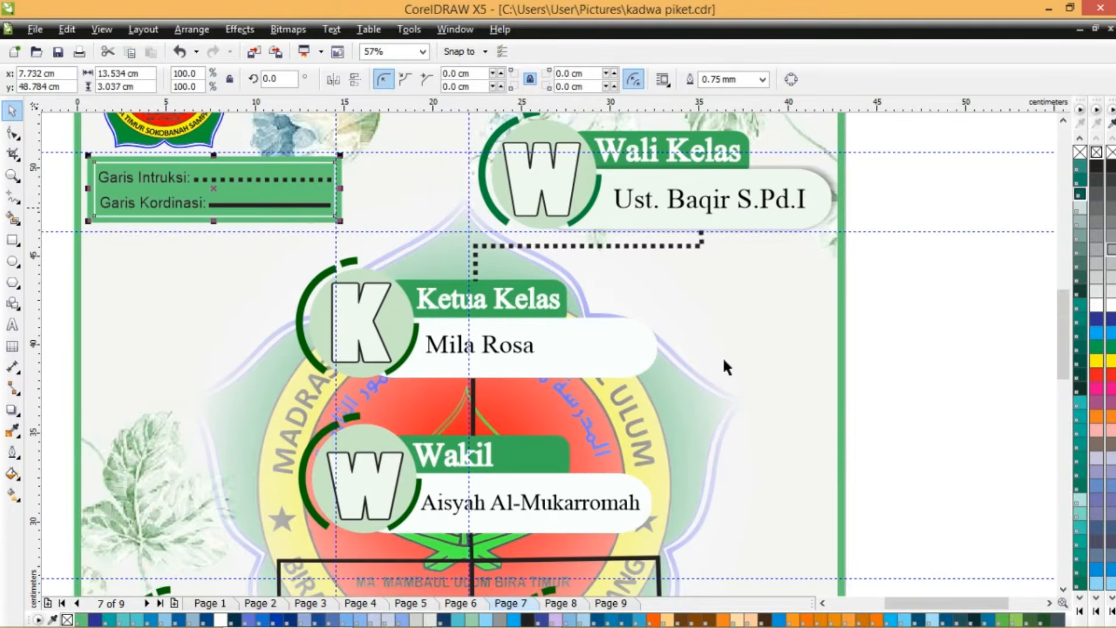
click(928, 420)
- Open the poster frame's PowerClip contents for editing and try moving the student and book pictures out onto opposite sides of the page
scroll(883, 517, down, 3)
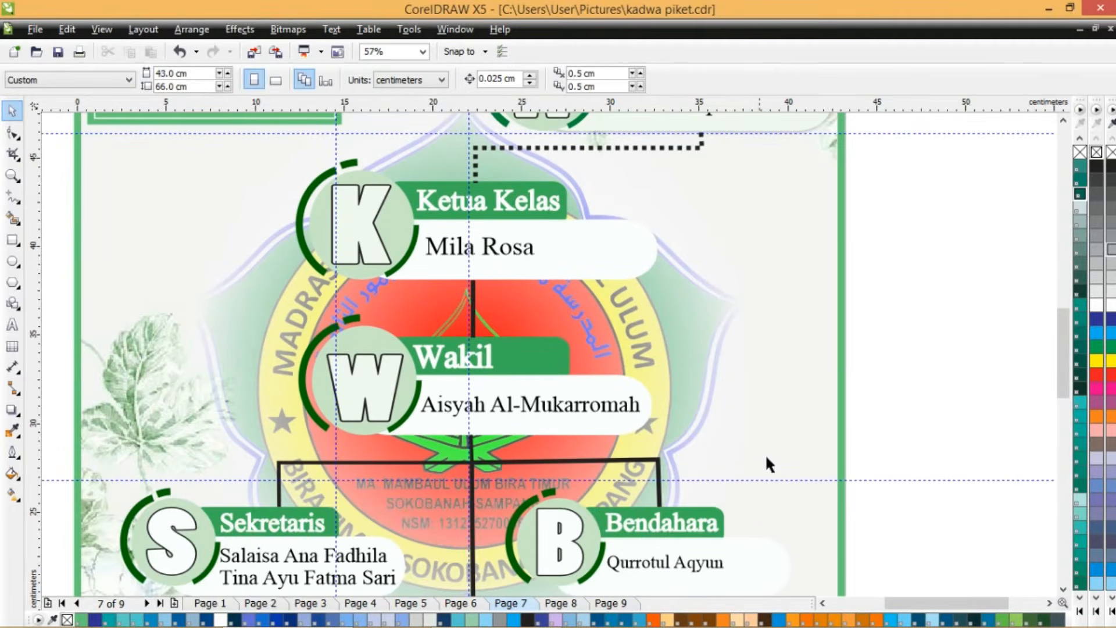
click(731, 323)
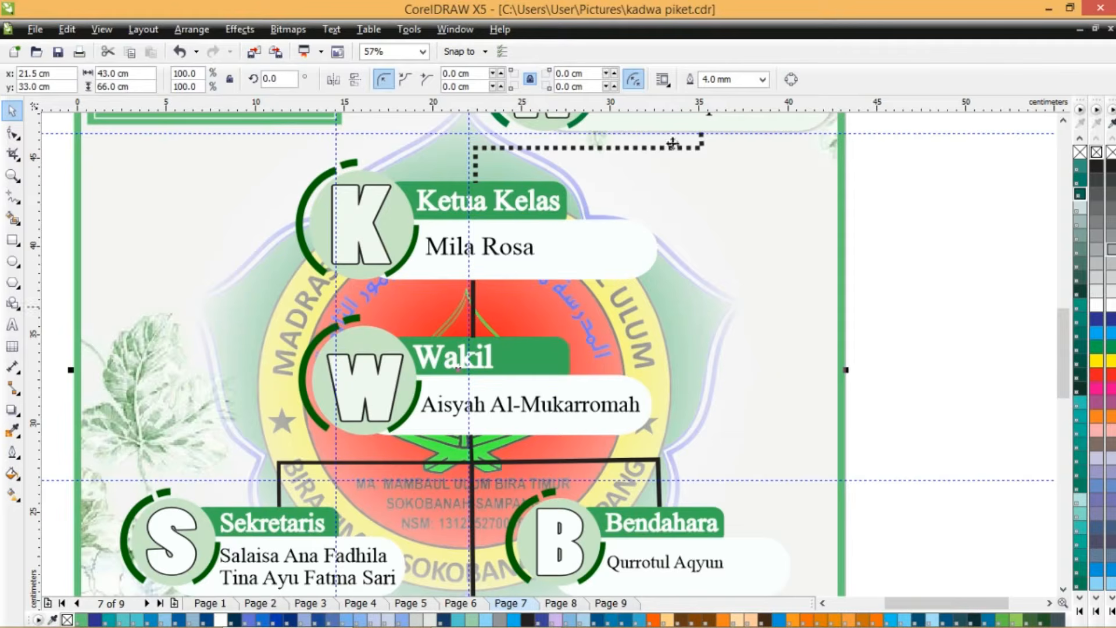
click(422, 51)
click(424, 67)
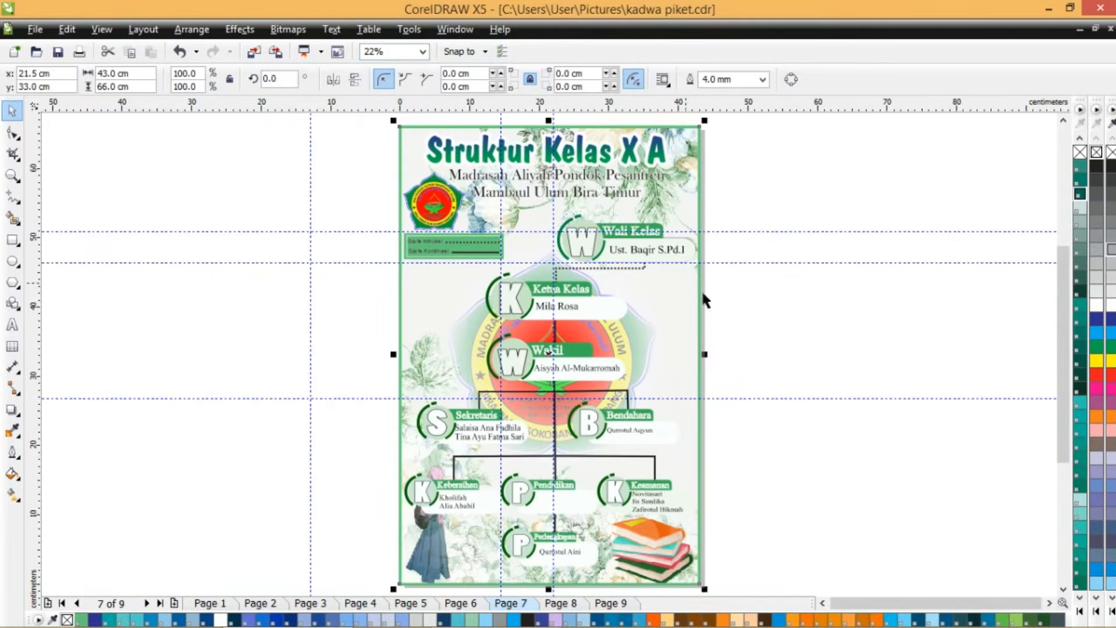
click(749, 330)
click(646, 558)
right_click(647, 548)
click(743, 147)
drag(427, 518, 286, 463)
click(644, 564)
drag(644, 567, 911, 459)
- Try moving the floral background off the page, undo the move, and activate the Transparency tool on it
click(700, 297)
drag(700, 297, 800, 289)
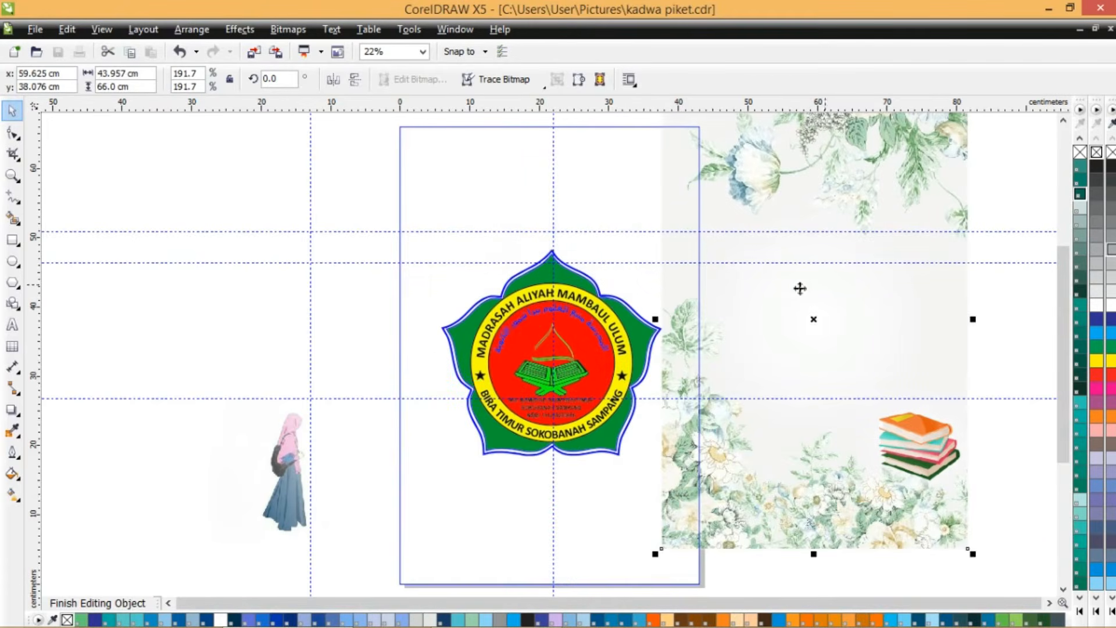
click(511, 334)
key(ctrl+z)
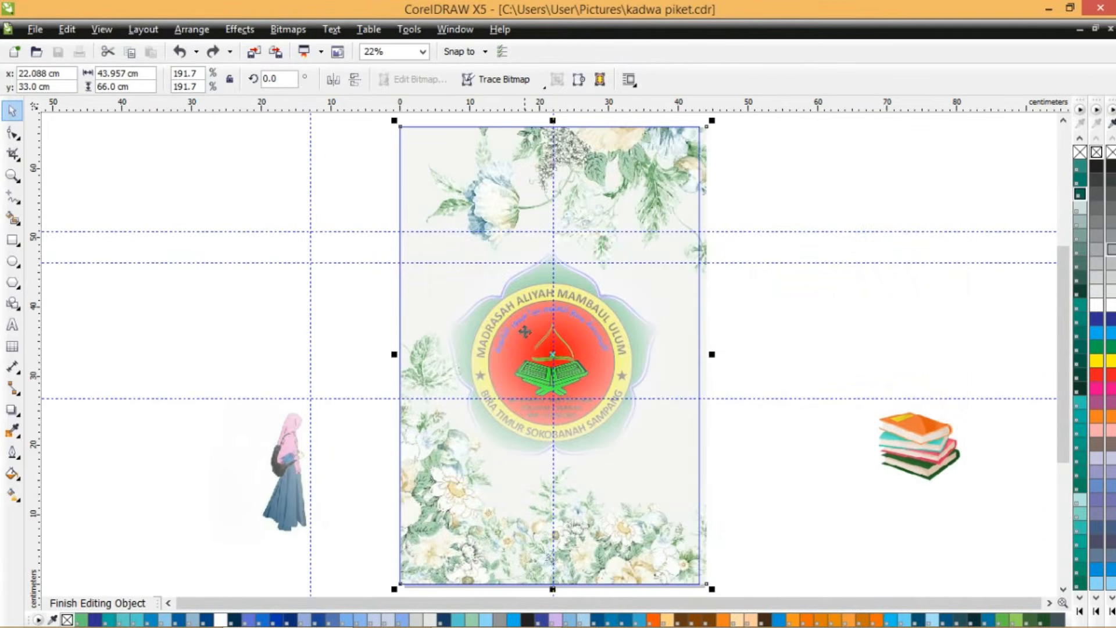
click(16, 431)
click(15, 412)
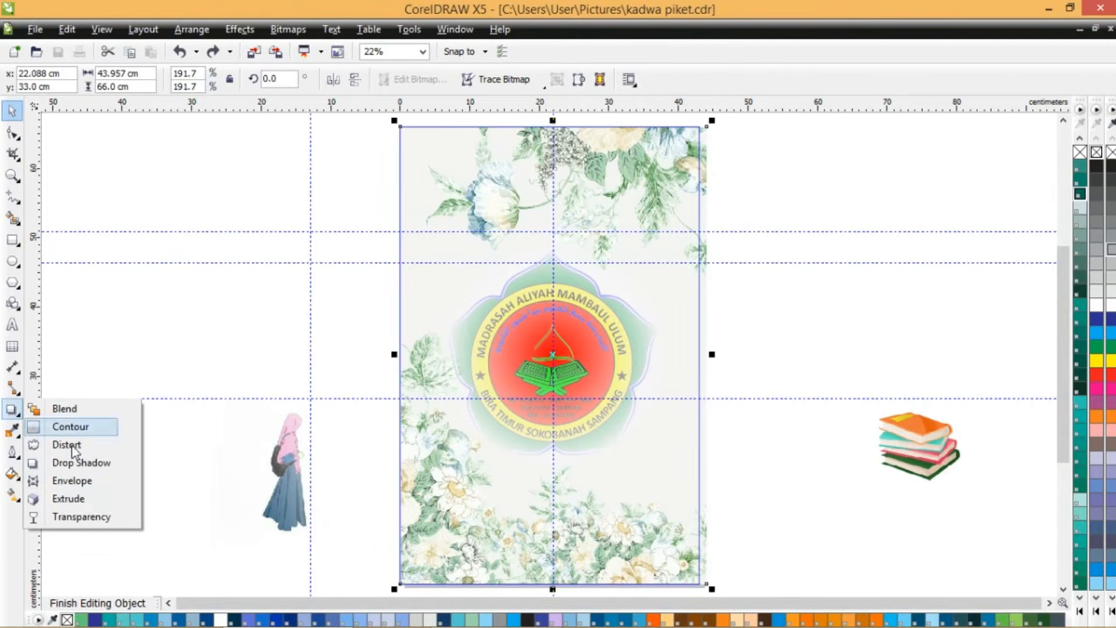
click(77, 517)
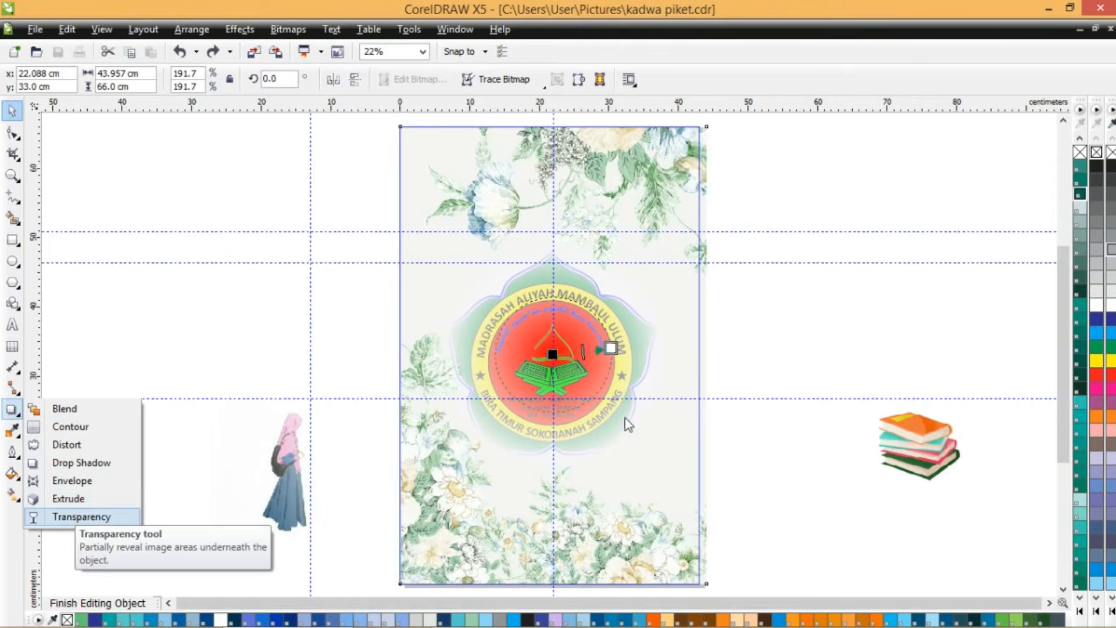
- Try moving the floral background aside to select the school emblem, undo the picture moves, and finish editing the frame's contents
click(14, 112)
drag(550, 309, 878, 290)
click(526, 353)
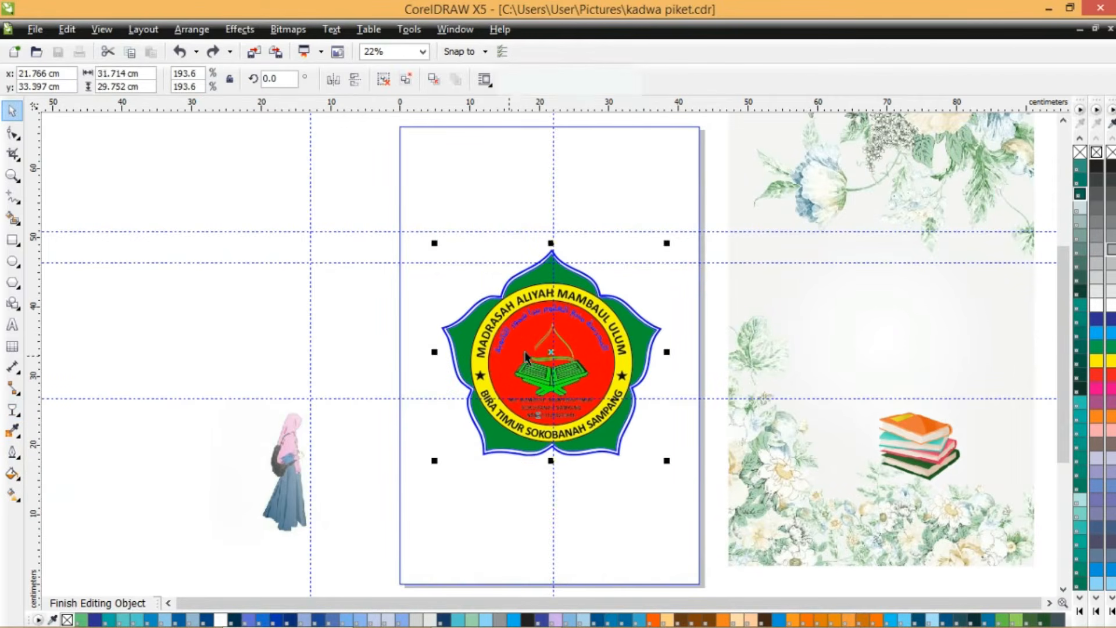
click(526, 354)
click(920, 321)
key(p)
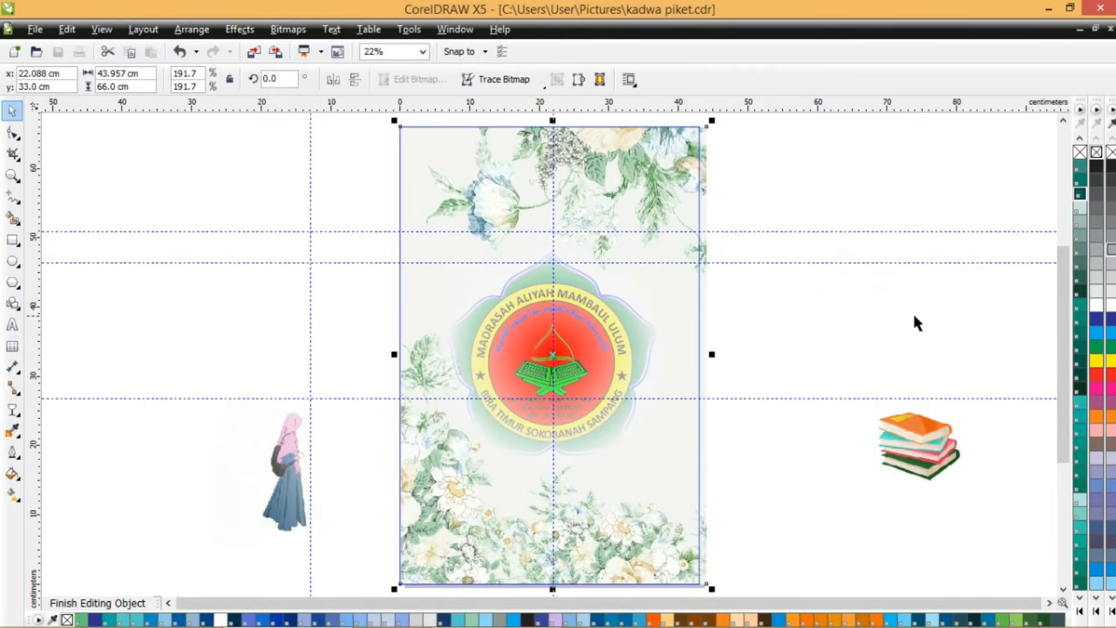
key(ctrl+z)
key(ctrl+z)
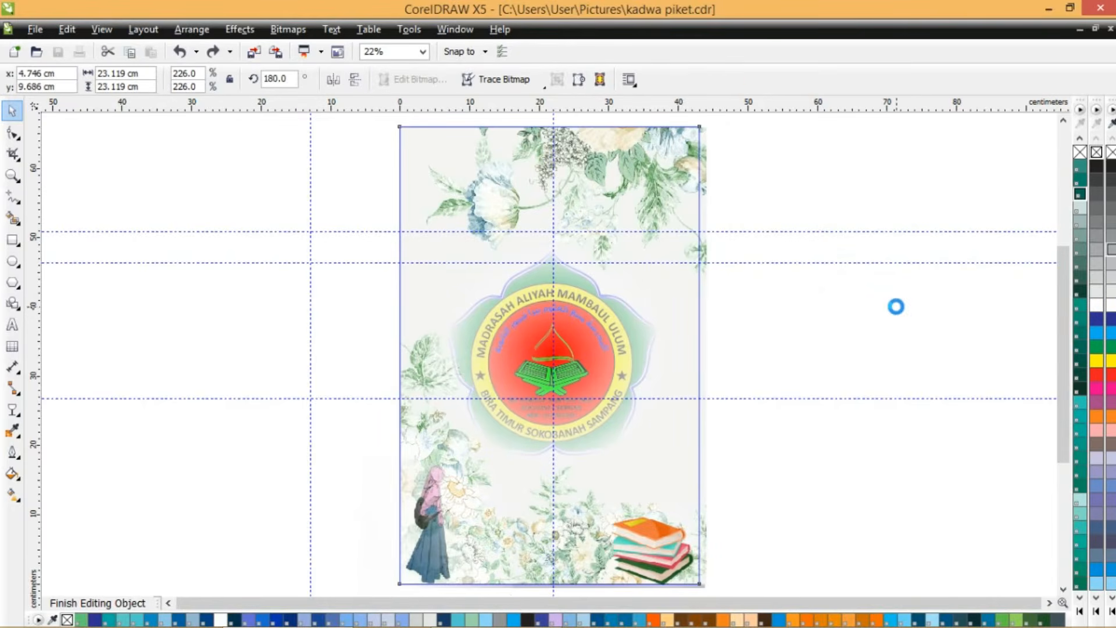
click(782, 315)
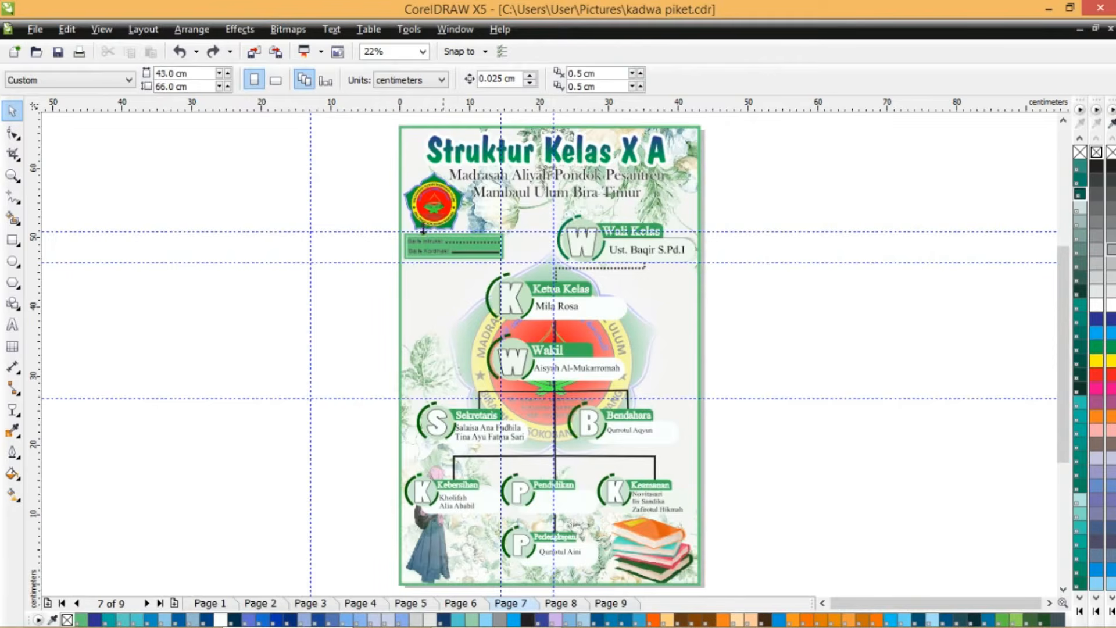
- Ungroup the "Perlengkapan" block and add a drop shadow to its rounded name box with direction 180, opacity 50 and feathering 15
click(440, 220)
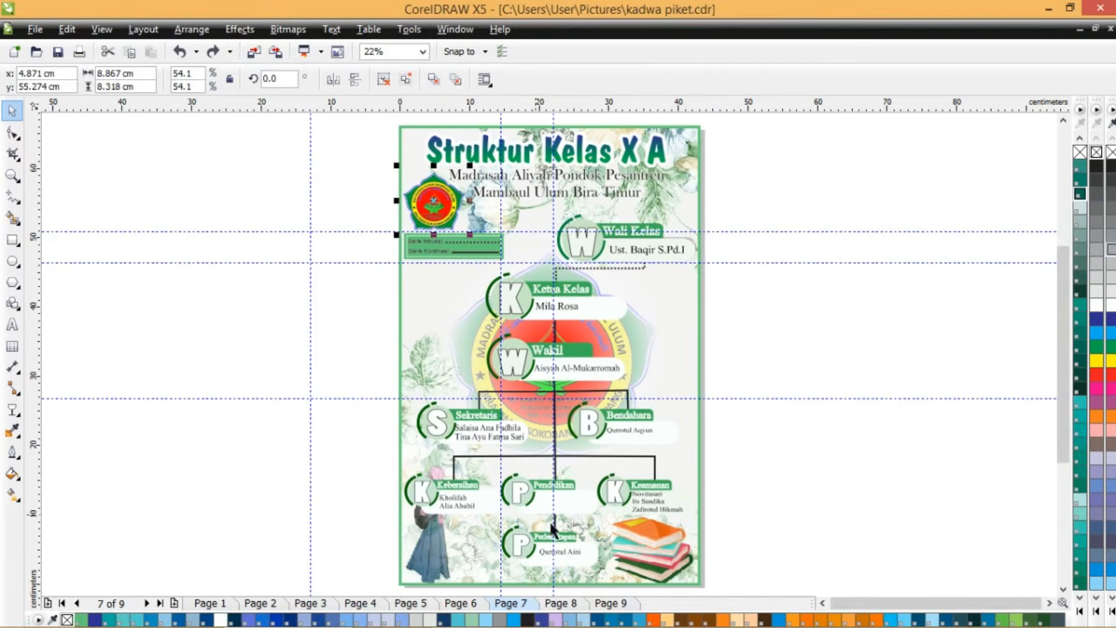
click(11, 174)
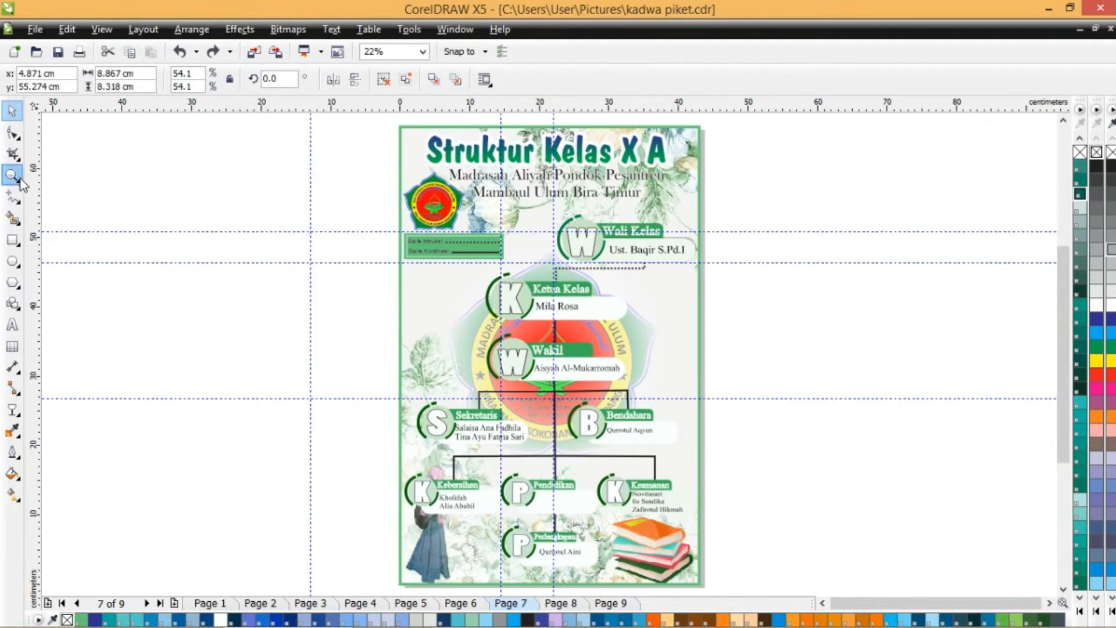
drag(477, 530, 739, 579)
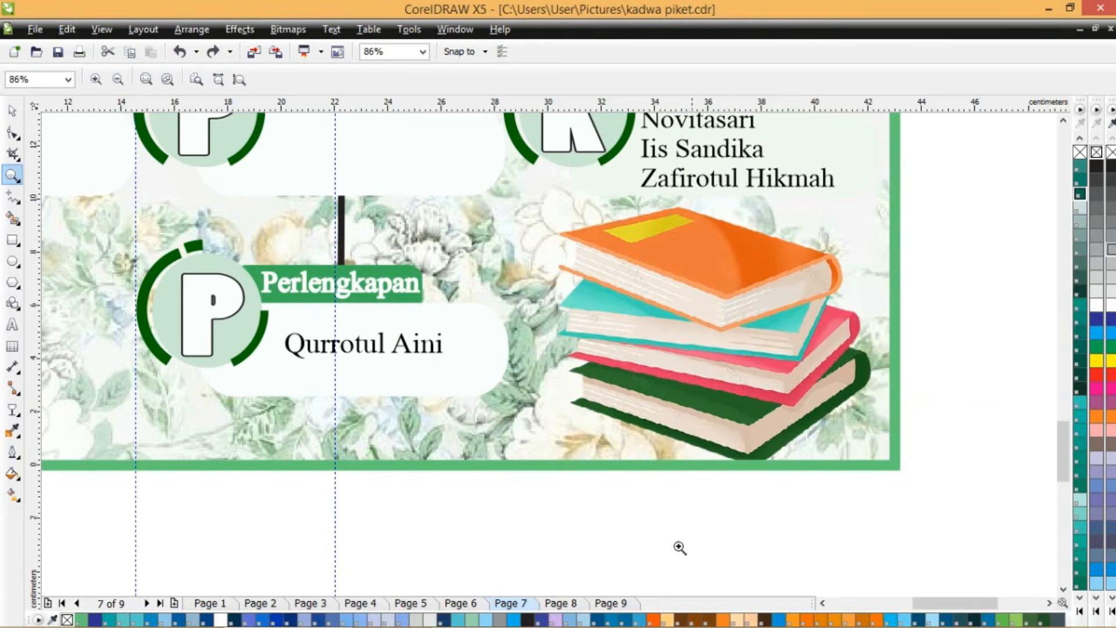
click(11, 110)
click(498, 364)
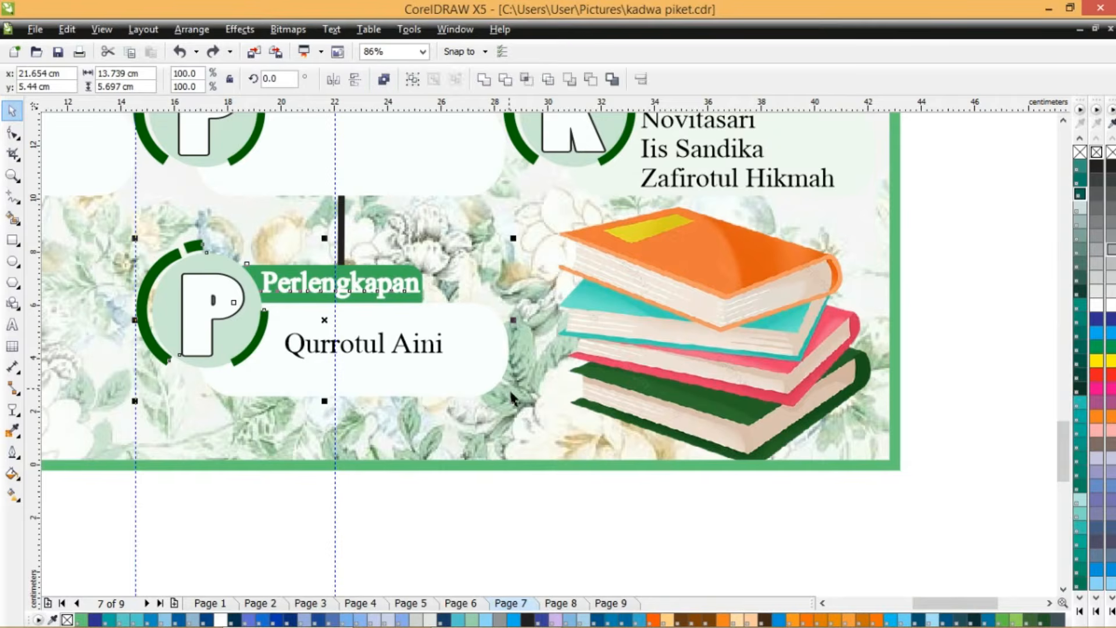
click(58, 333)
click(480, 361)
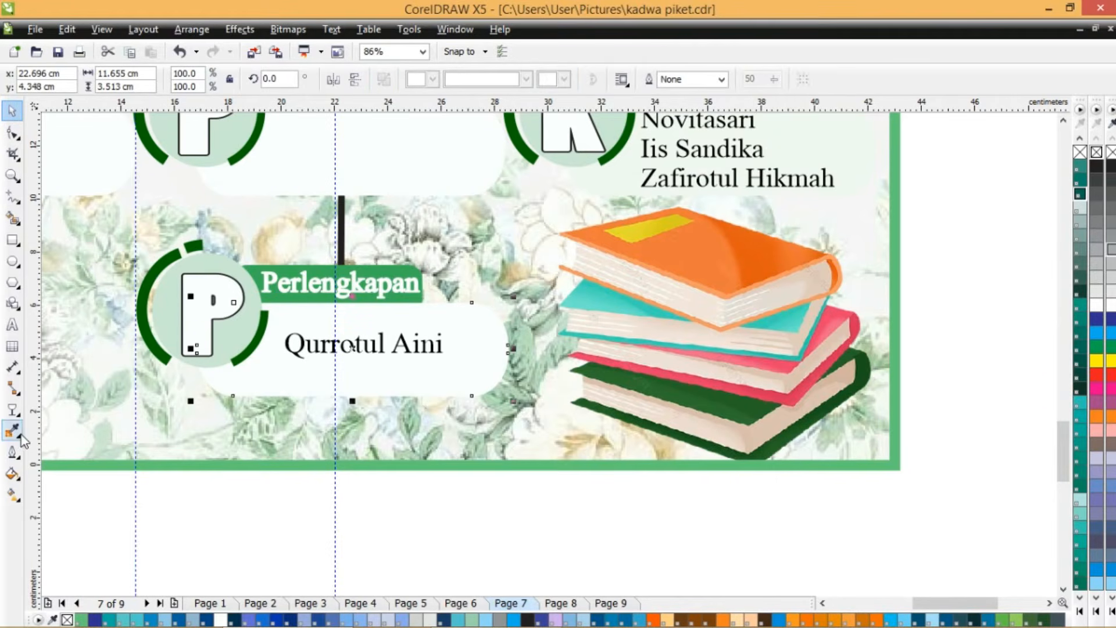
click(21, 414)
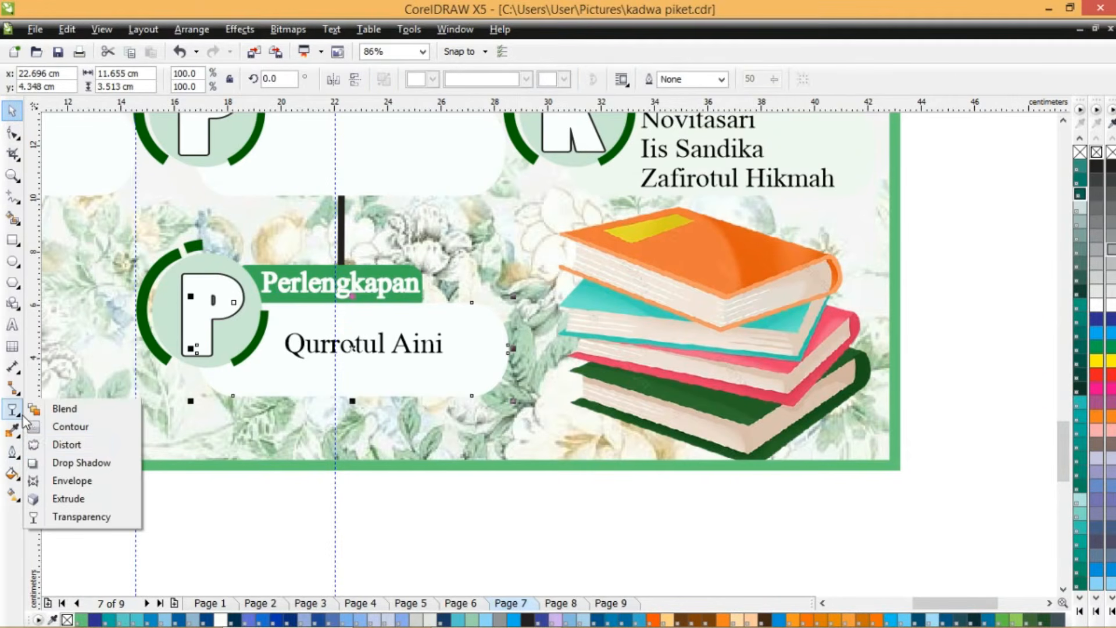
click(64, 462)
drag(498, 355, 211, 354)
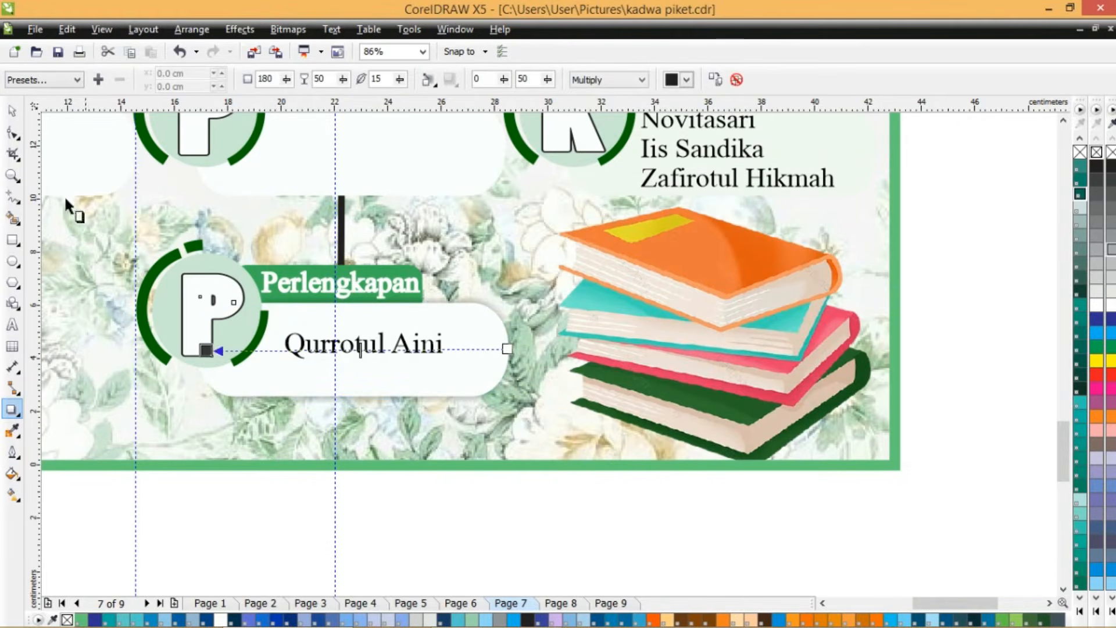
click(12, 110)
click(448, 223)
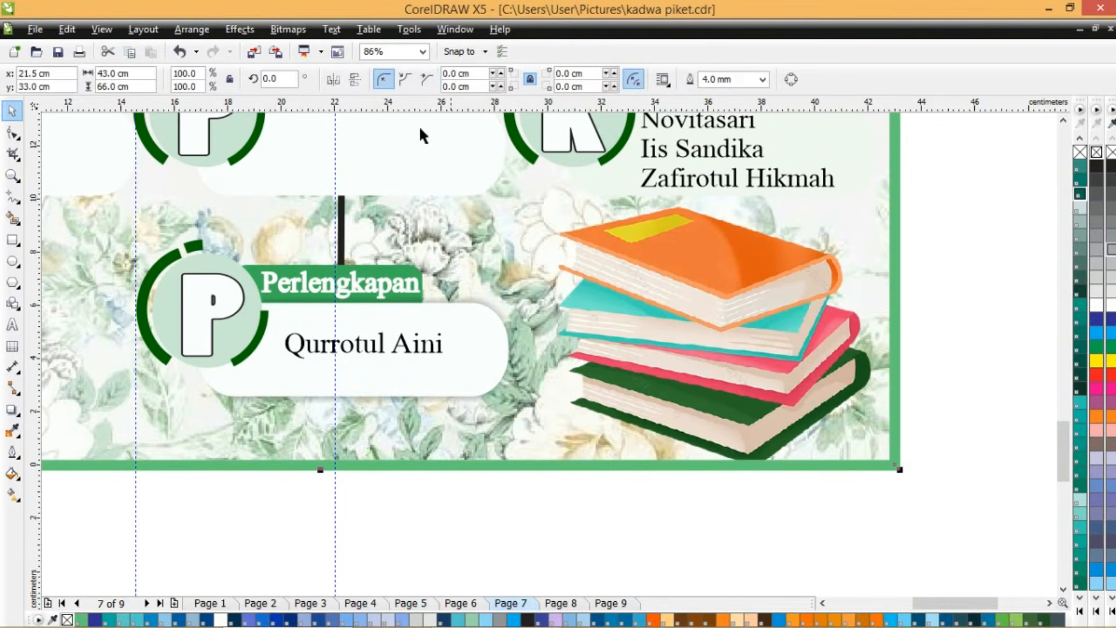
- Group all parts of the "Perlengkapan" block together with its connector line
click(423, 51)
click(406, 69)
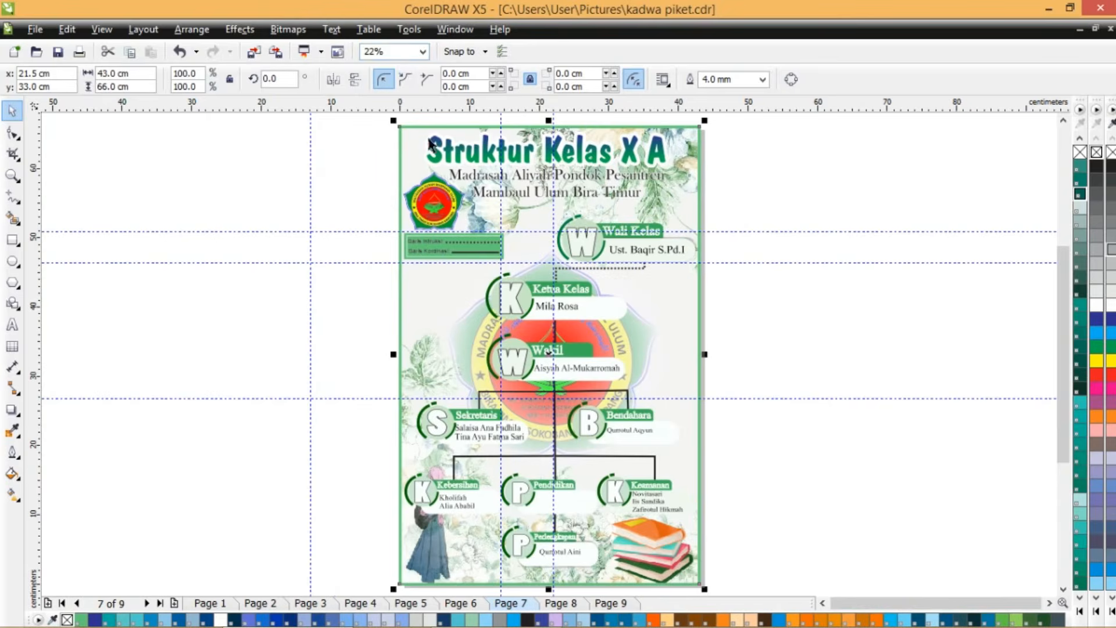
drag(360, 506, 604, 579)
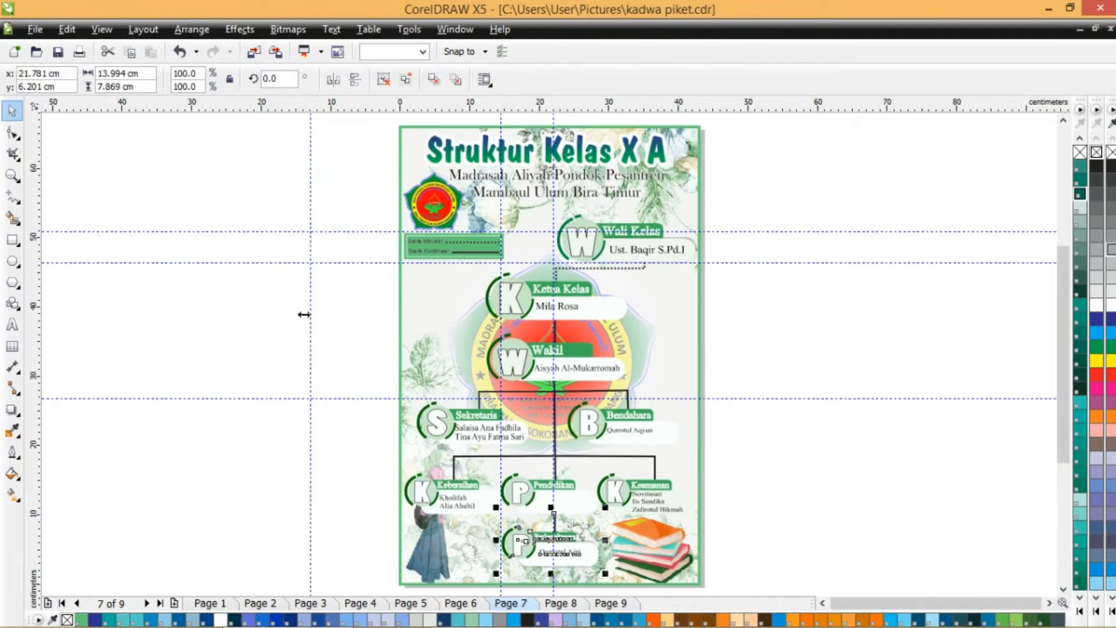
click(365, 407)
click(451, 498)
click(346, 430)
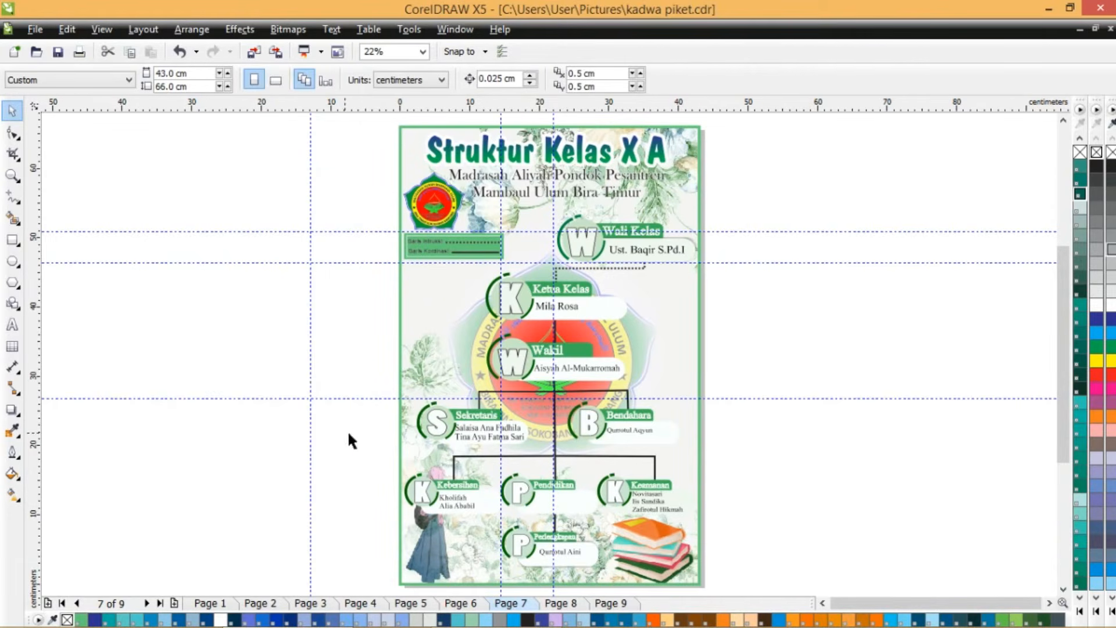
- Move the horizontal guide just below the "Wali Kelas" block to y 32.453 cm, and select the role blocks and connectors below it
drag(356, 439, 466, 503)
click(357, 430)
drag(383, 263, 585, 359)
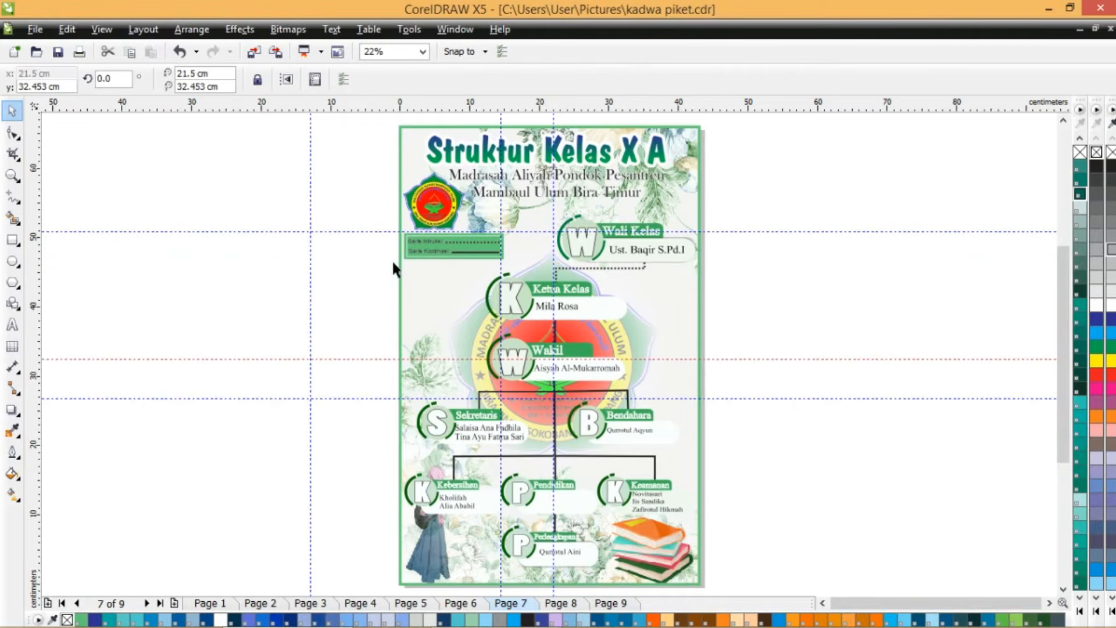
drag(397, 258, 738, 547)
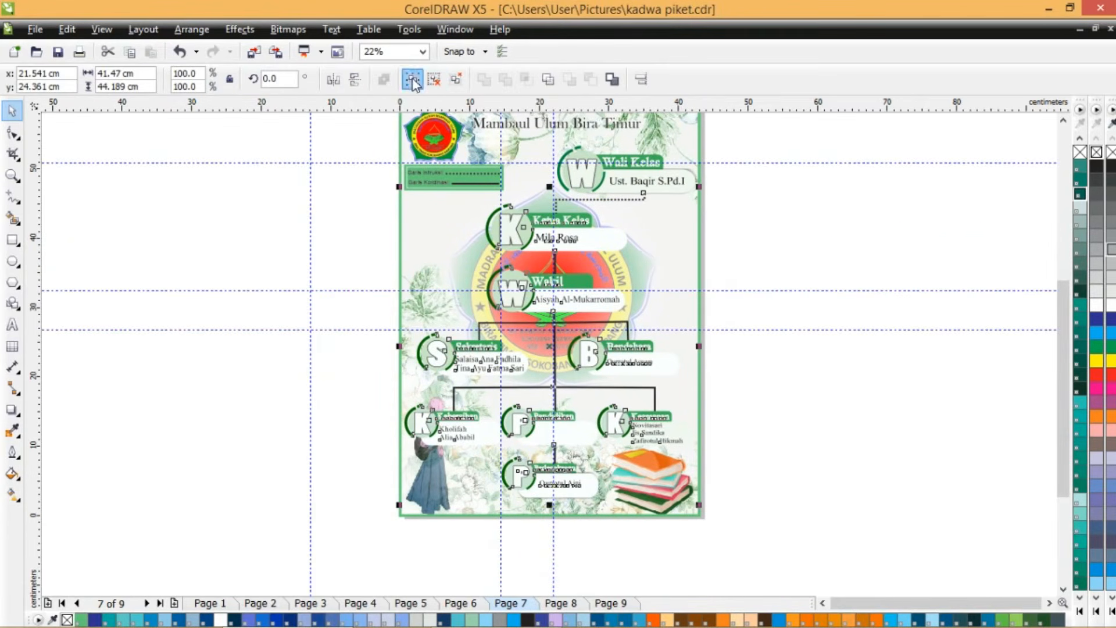
click(380, 194)
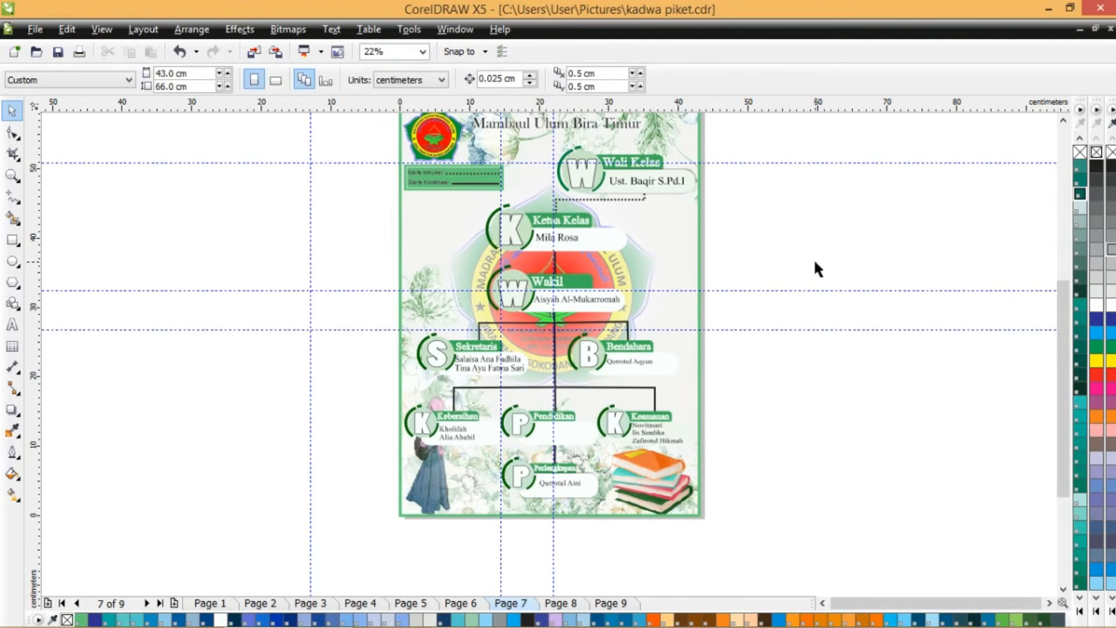
- View the class structure posters on pages 8 and 9
scroll(796, 184, up, 1)
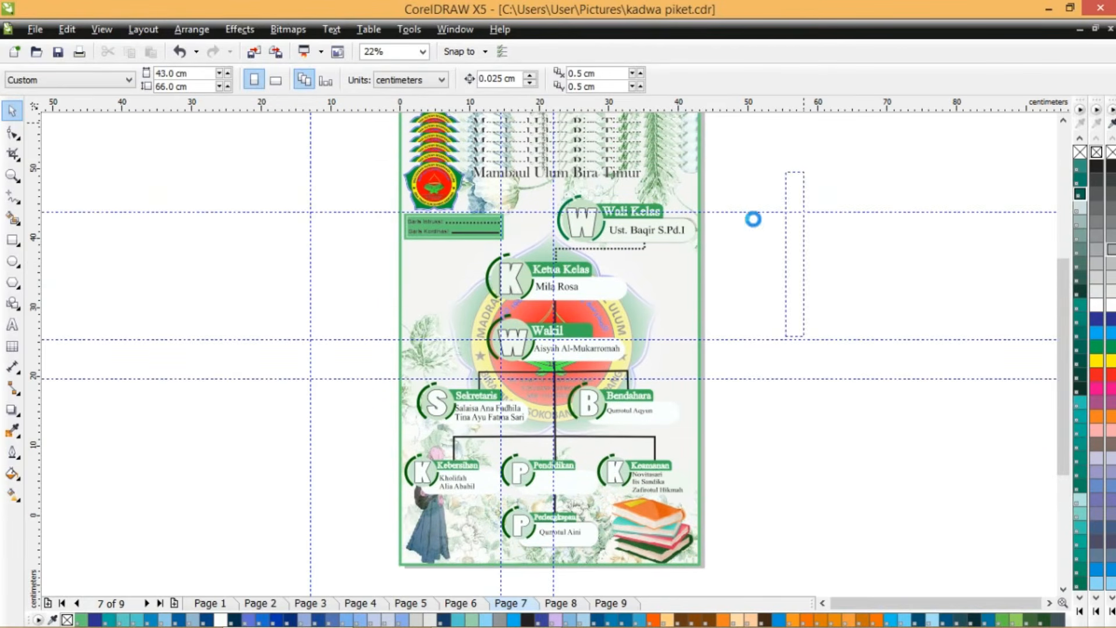
click(556, 605)
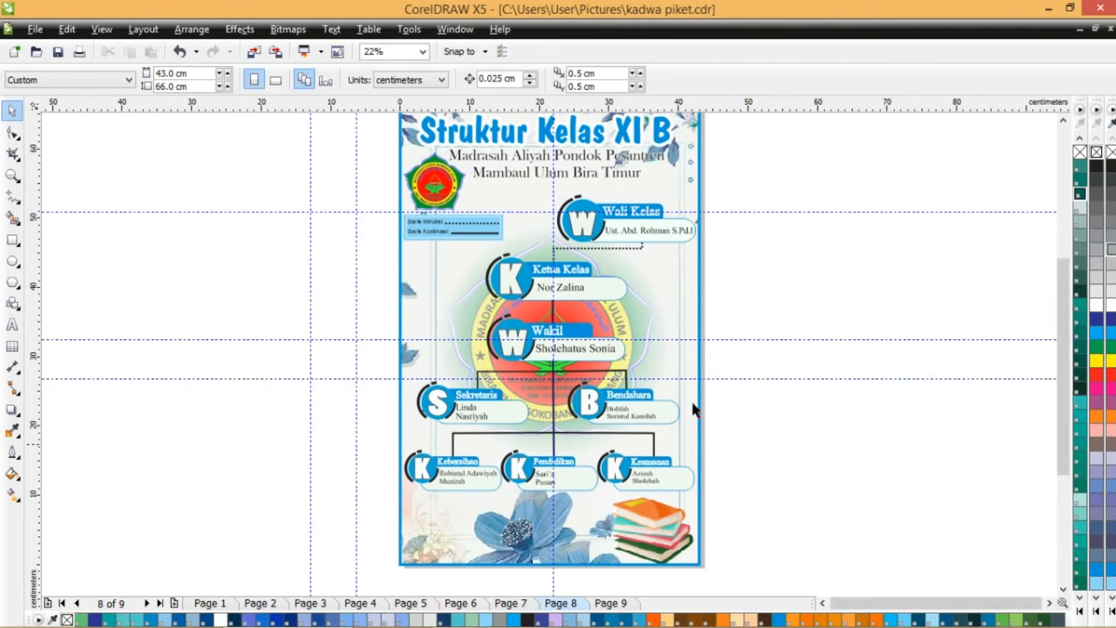
scroll(761, 136, up, 1)
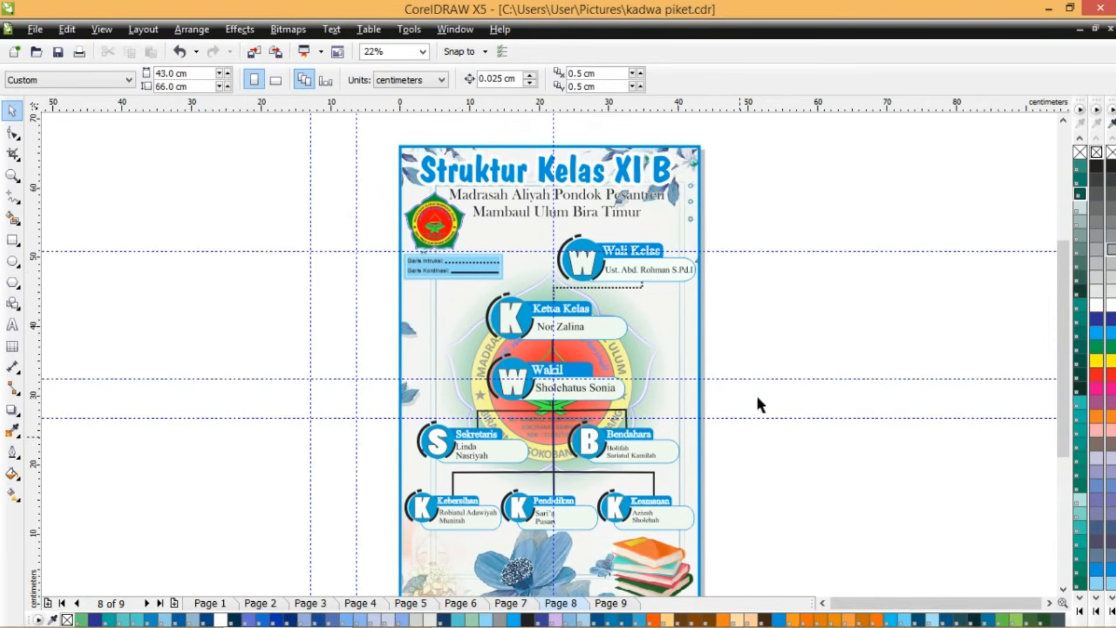
drag(763, 379, 688, 607)
click(626, 604)
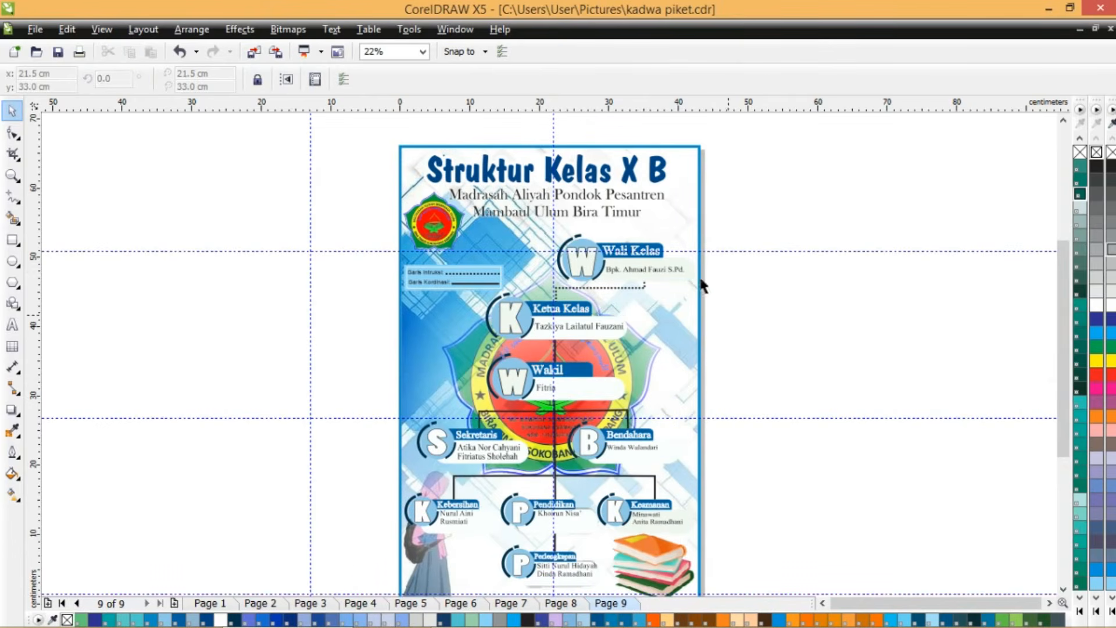
- Give the "Struktur Kelas X B" heading a white outline 1.0 cm wide behind the fill, with the width unit in centimeters
click(598, 164)
click(567, 179)
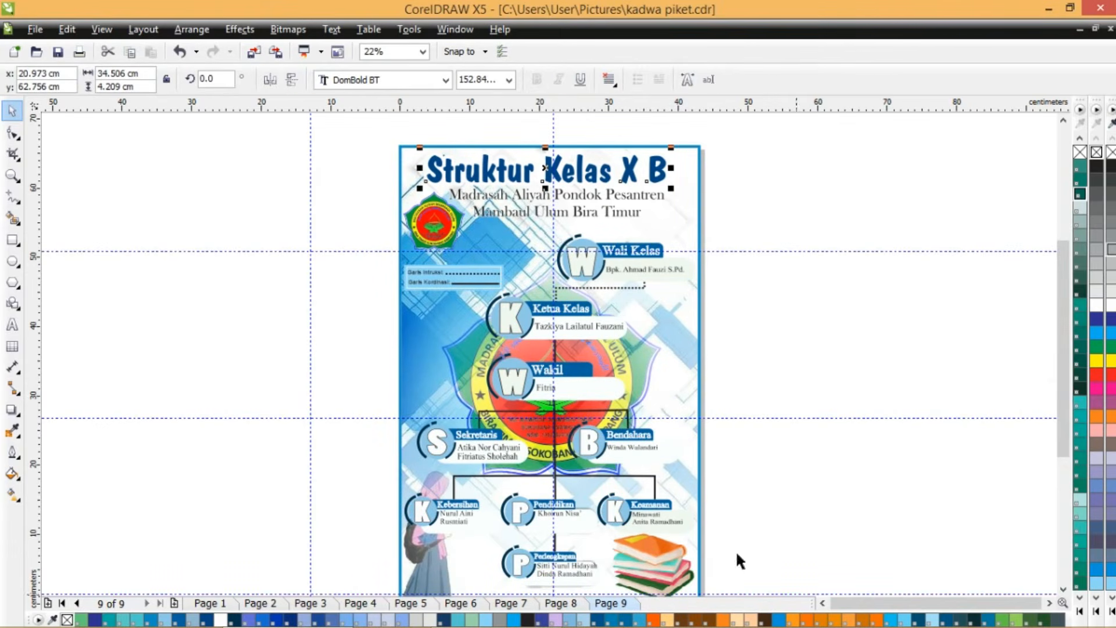
click(14, 453)
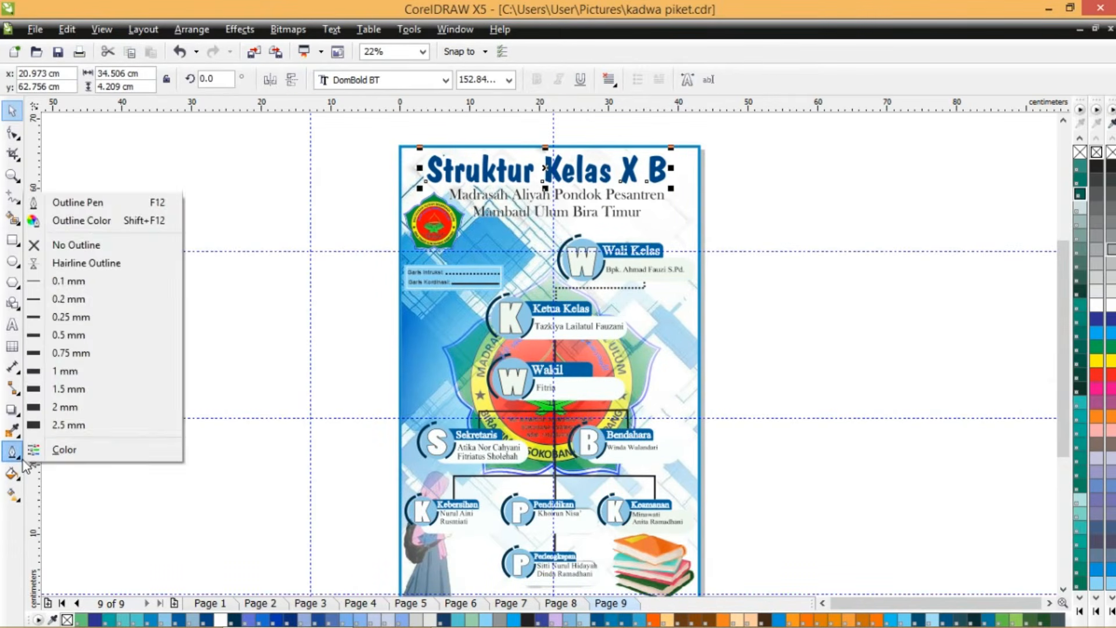
click(88, 203)
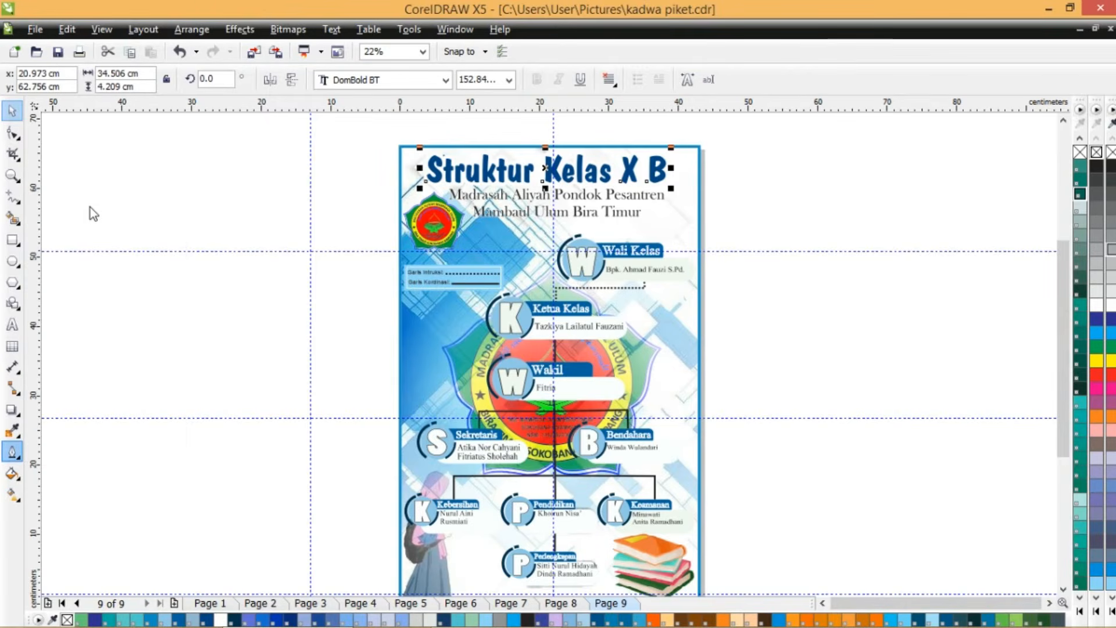
click(470, 229)
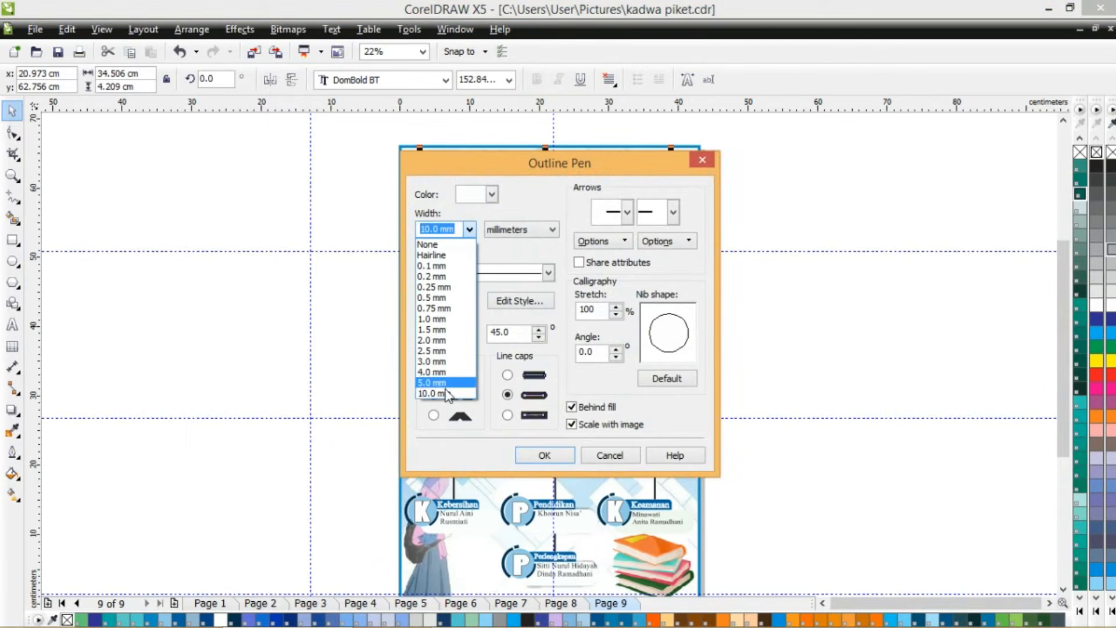
click(447, 398)
click(544, 230)
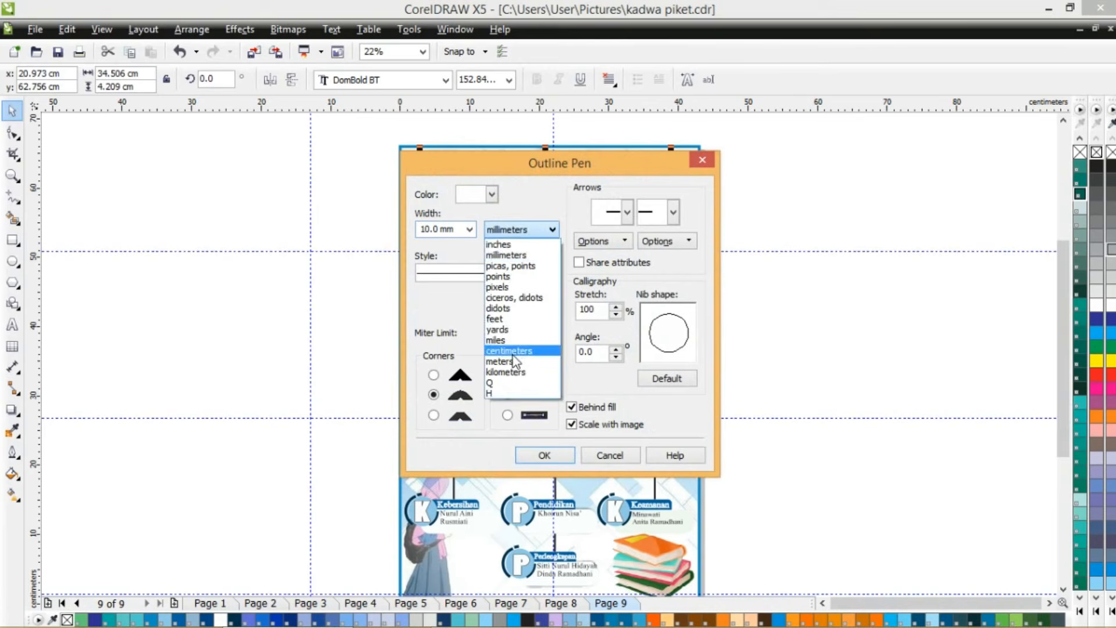
click(516, 359)
click(469, 230)
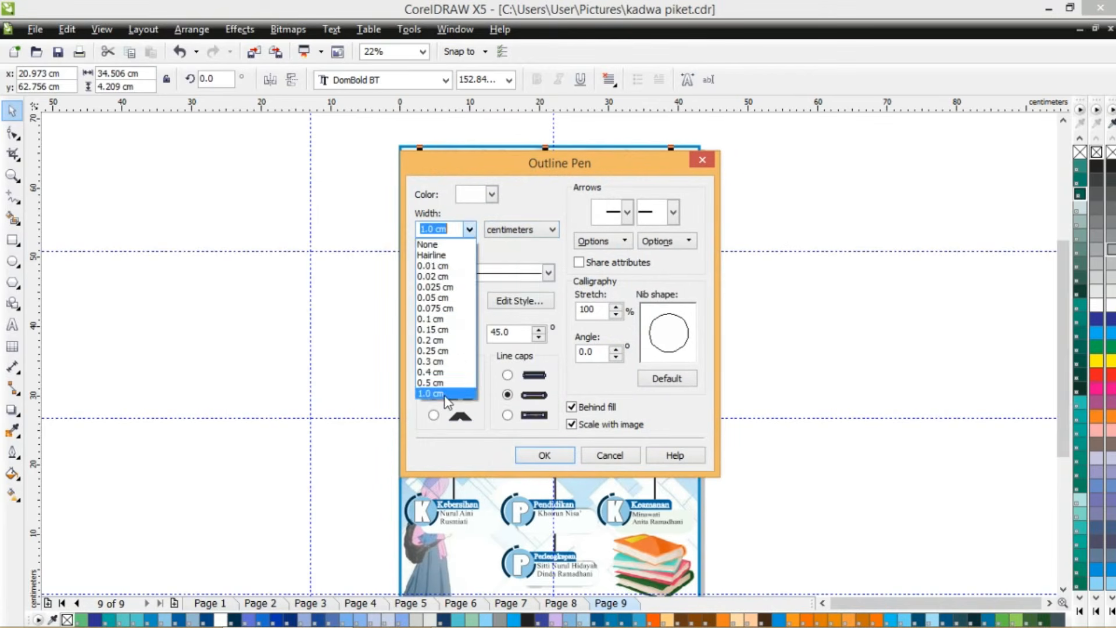
click(448, 404)
click(545, 456)
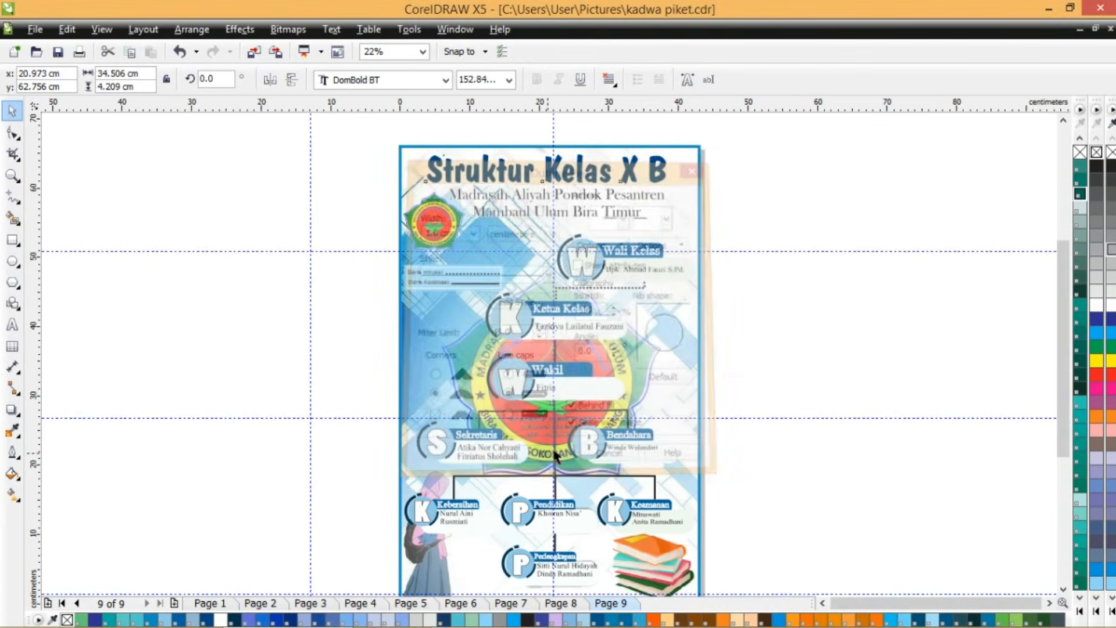
- Add a drop shadow with opacity 50 and feathering 15 to the "Struktur Kelas X B" heading
click(11, 409)
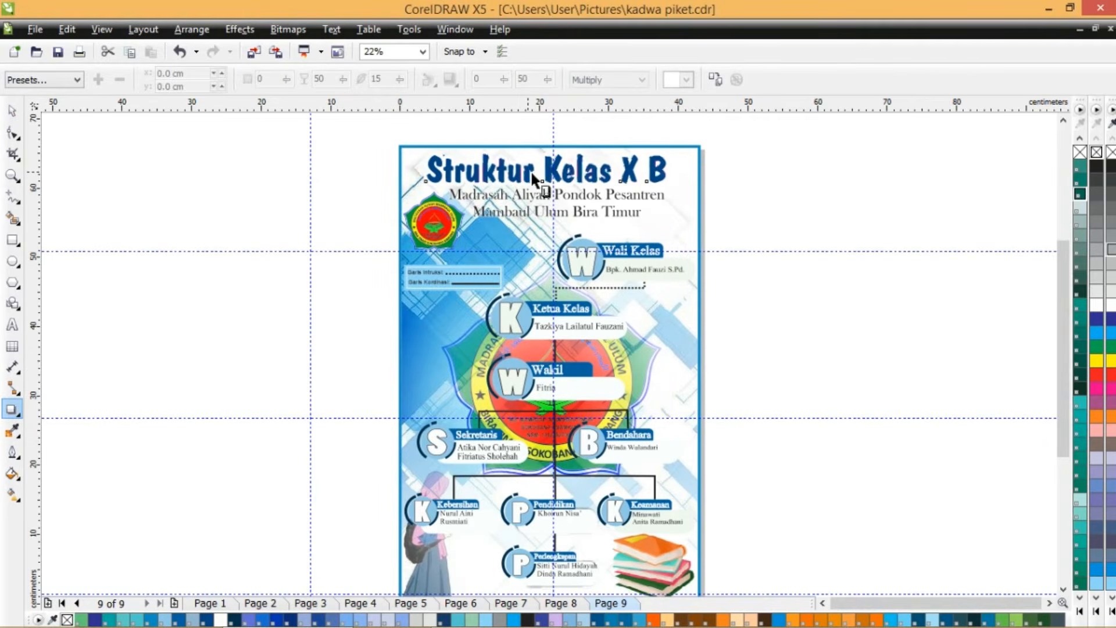
drag(527, 173, 543, 170)
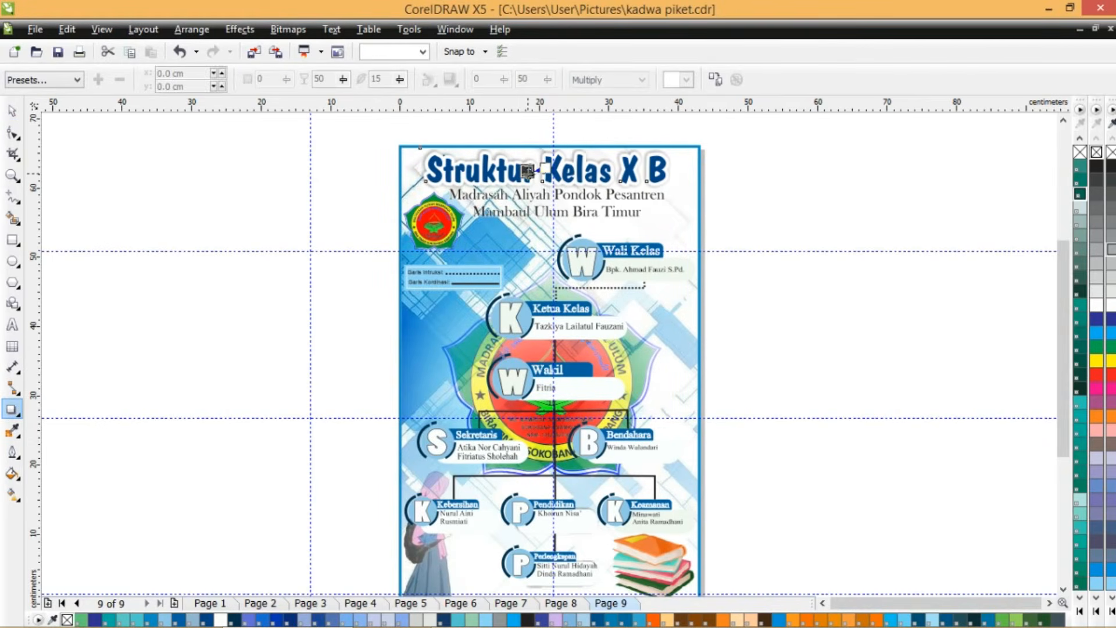
click(14, 111)
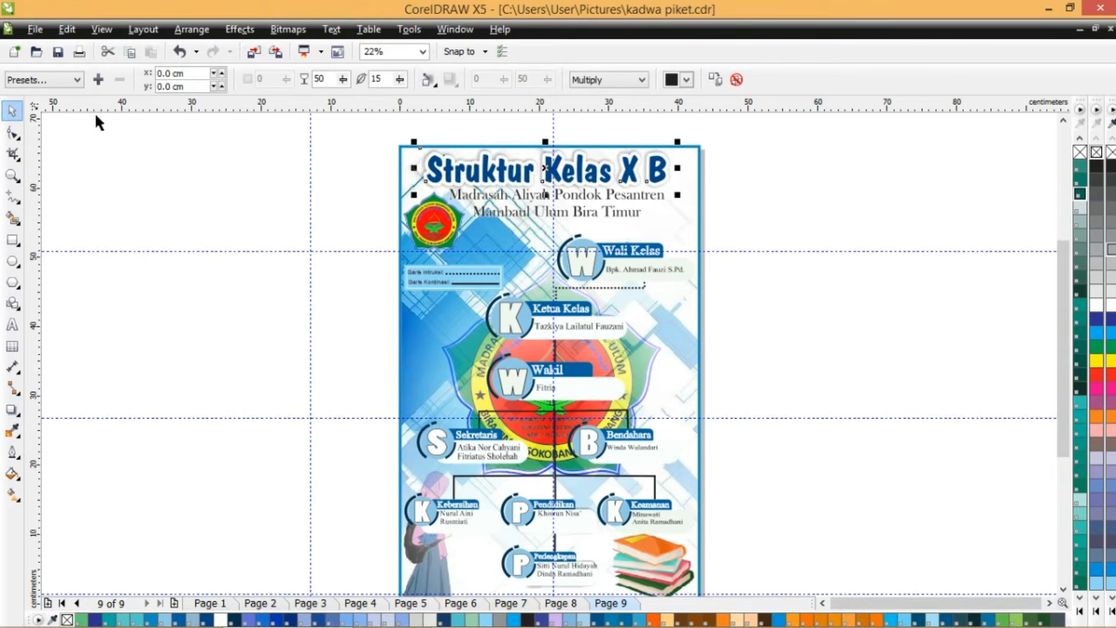
- PowerClip the shadowed "Struktur Kelas X B" heading inside the poster's background frame
click(240, 29)
click(407, 260)
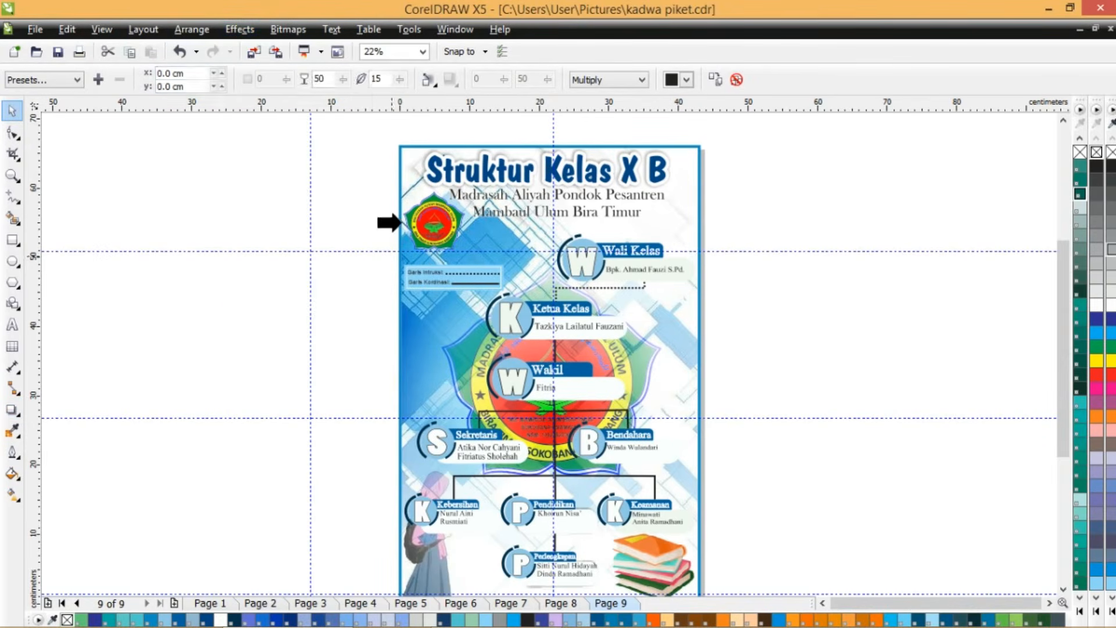
click(409, 185)
drag(767, 356, 774, 543)
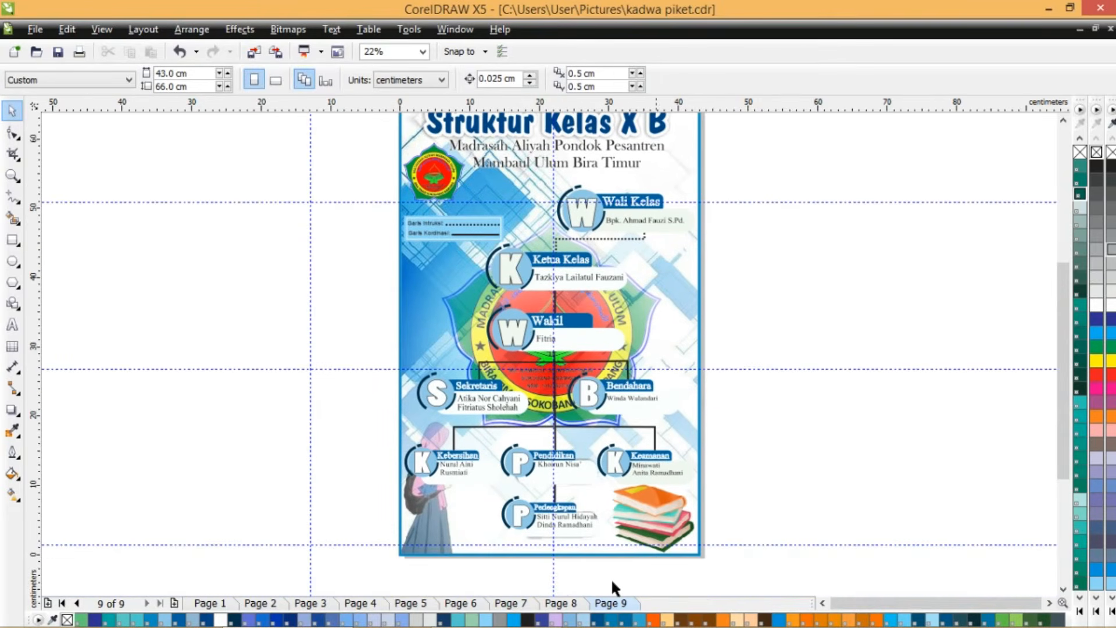
click(568, 604)
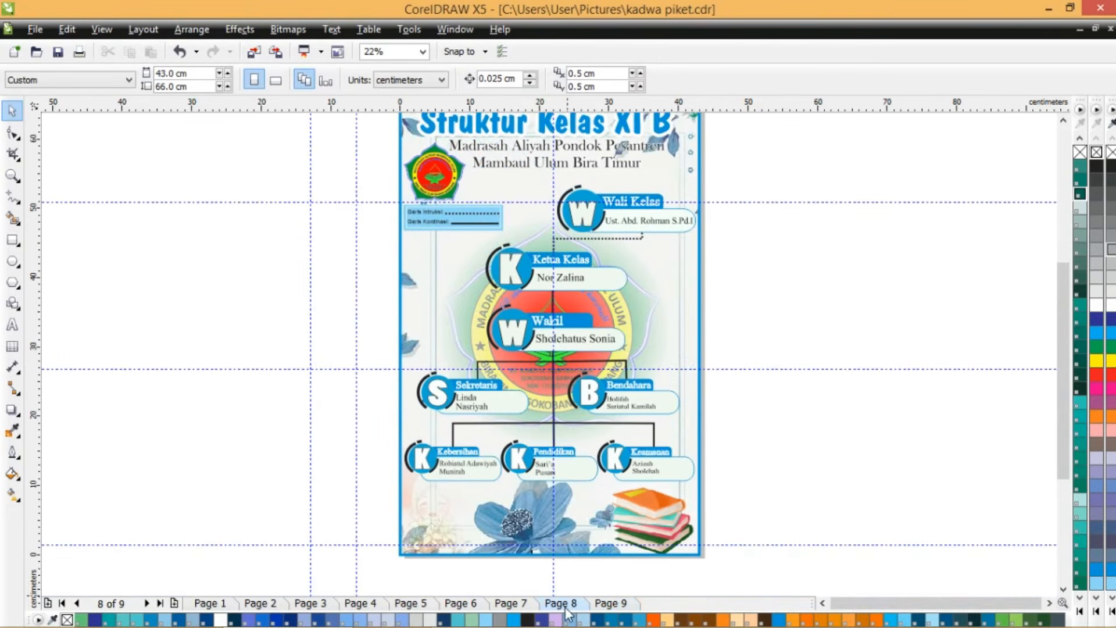
click(418, 199)
click(422, 52)
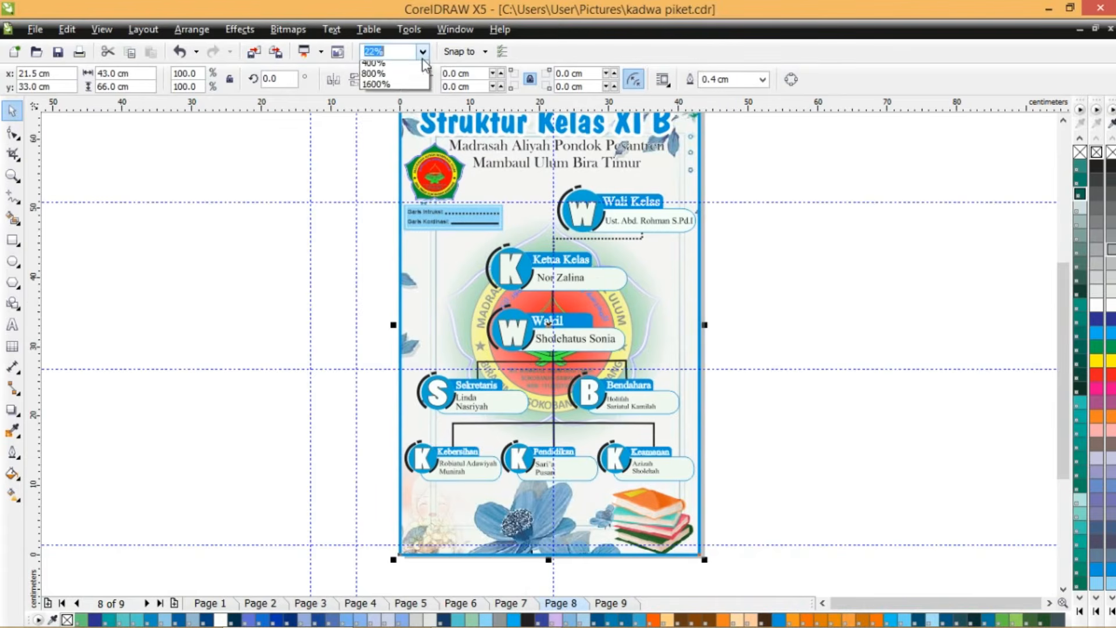
click(416, 67)
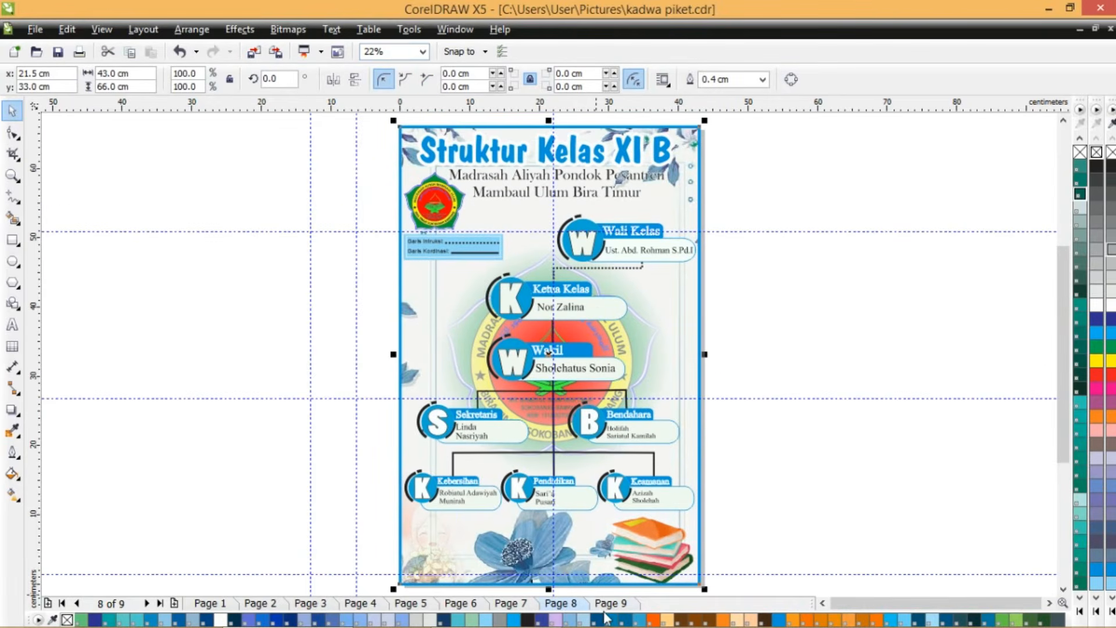
- Group all parts of the "Struktur Kelas X B" poster on page 9
click(606, 607)
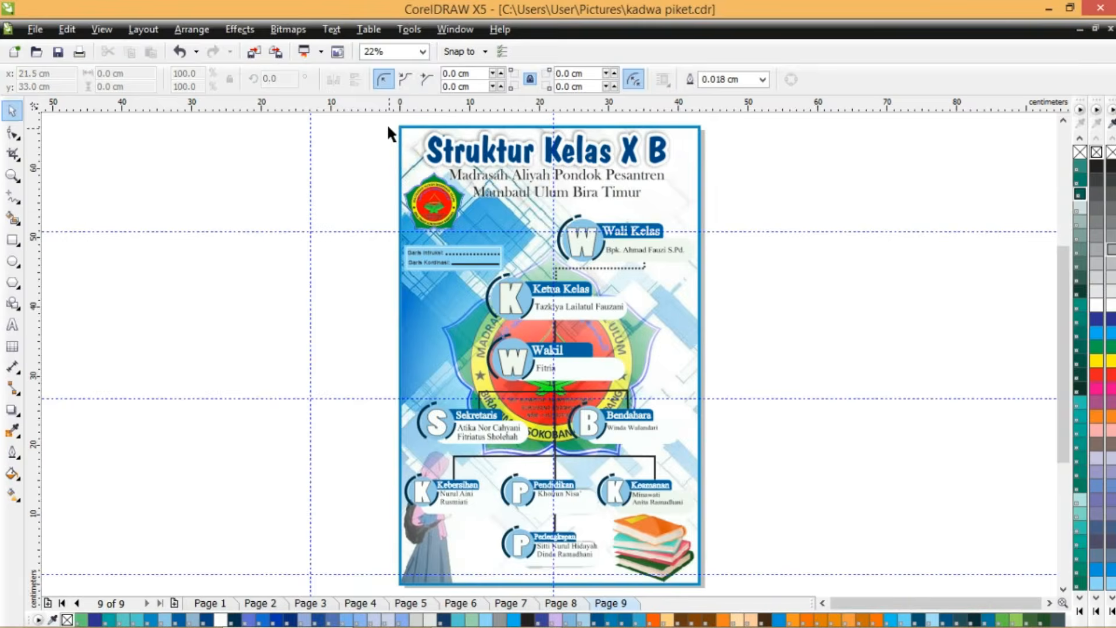
scroll(735, 550, down, 2)
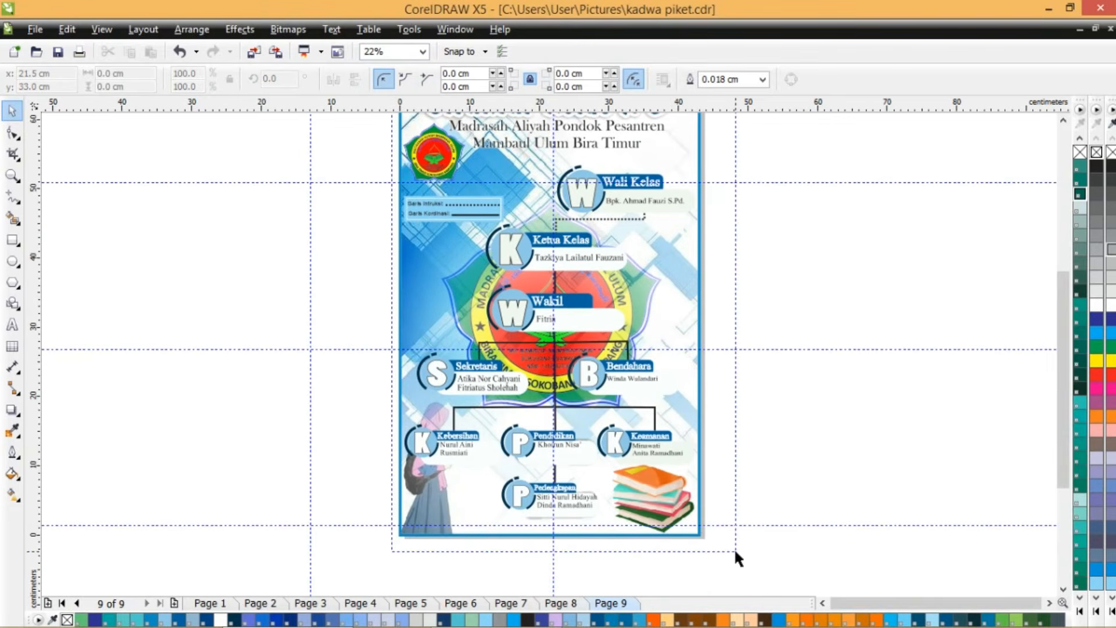
key(ctrl+a)
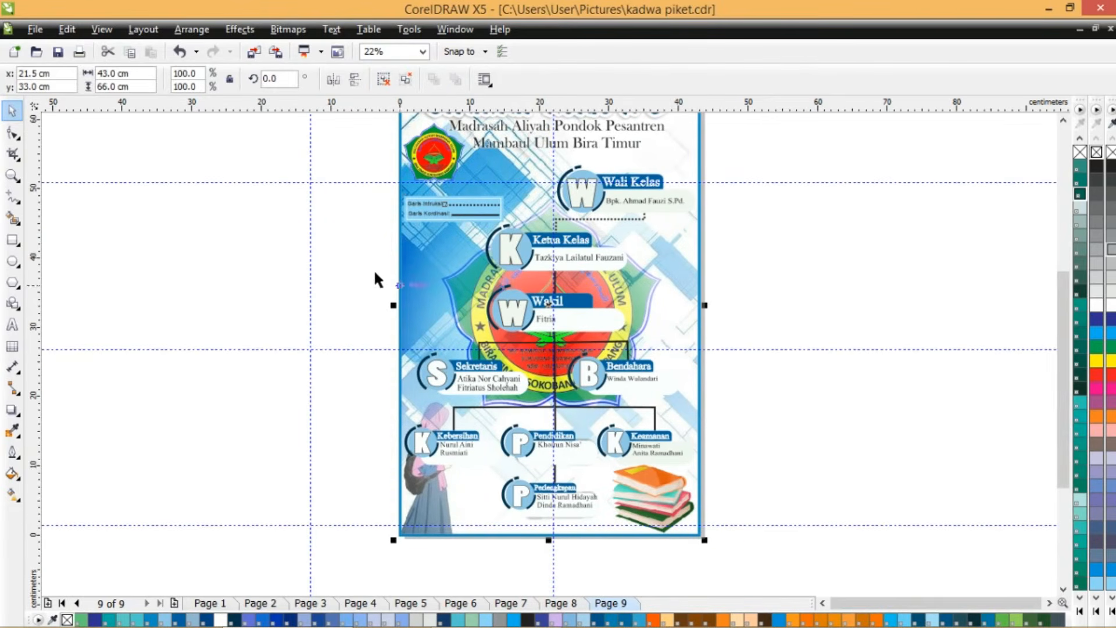
key(Escape)
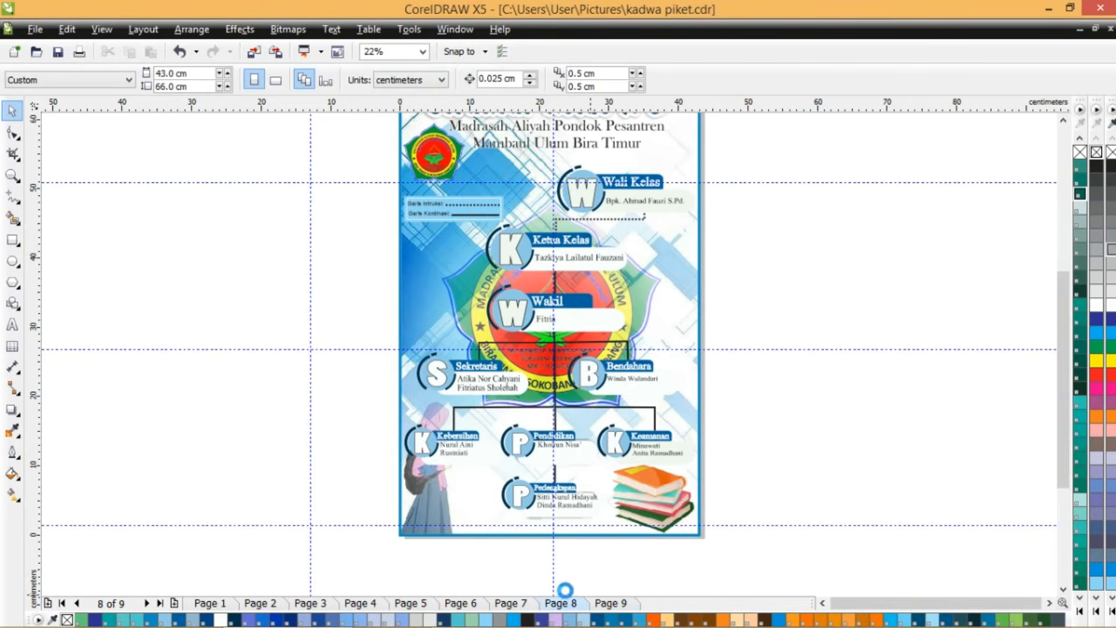
- Group all parts of the "Struktur Kelas XI B" poster on page 8
click(403, 152)
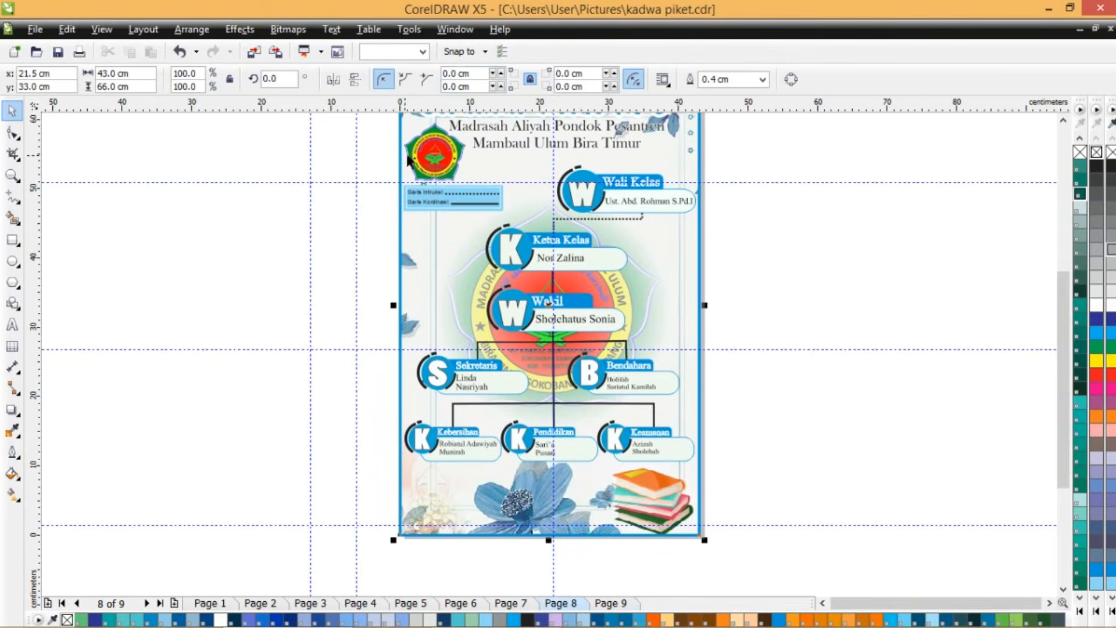
click(426, 53)
click(424, 65)
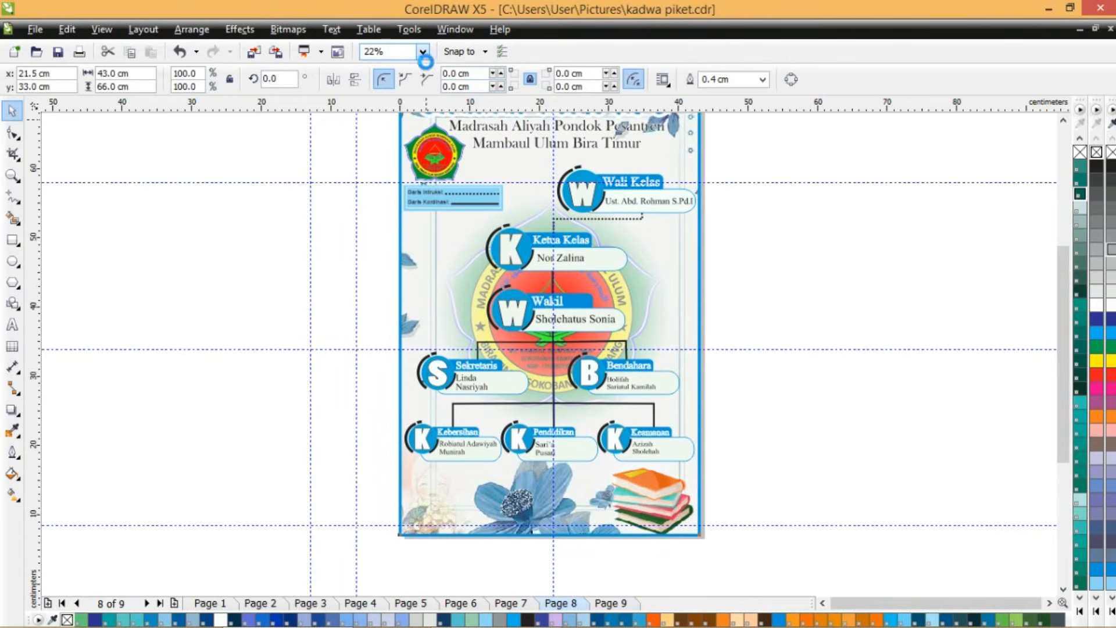
drag(385, 116, 734, 547)
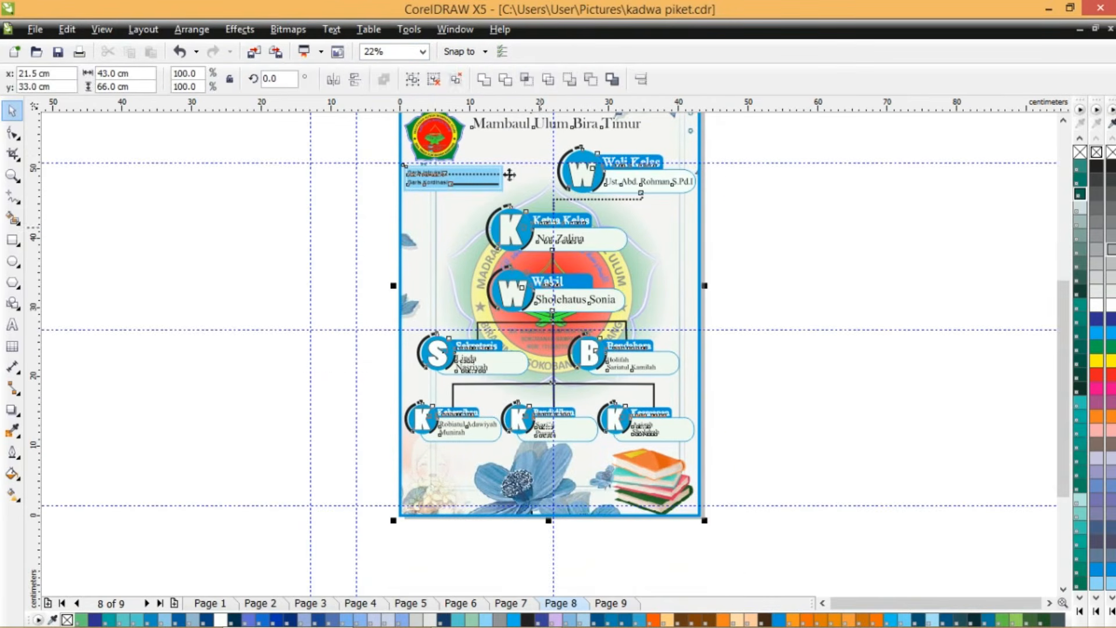
click(358, 208)
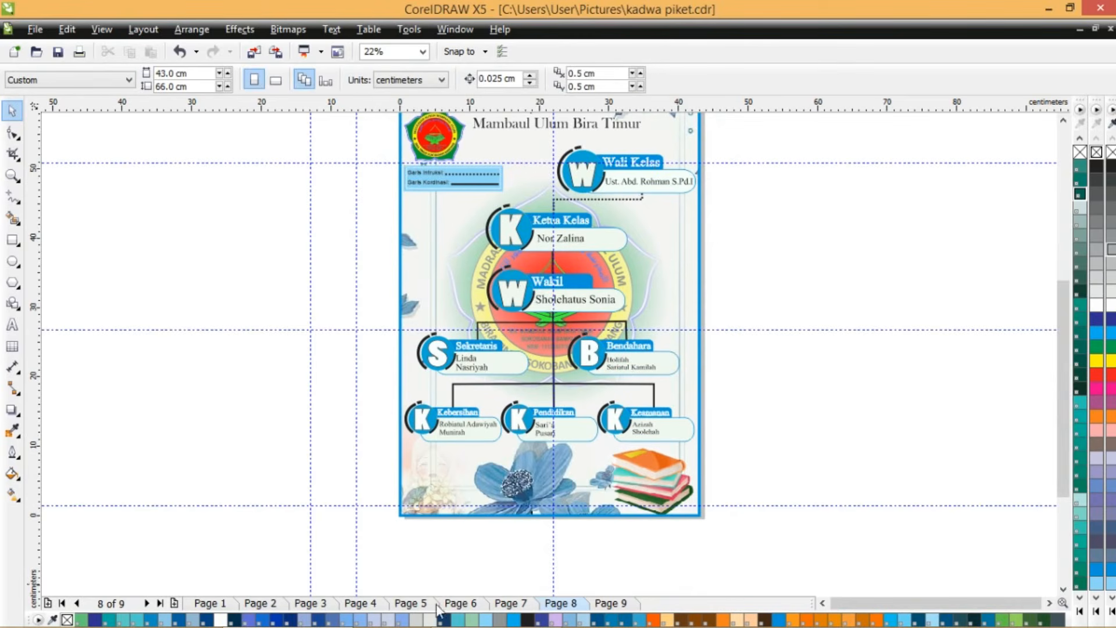
- Group all parts of the green class structure poster on page 7
click(523, 603)
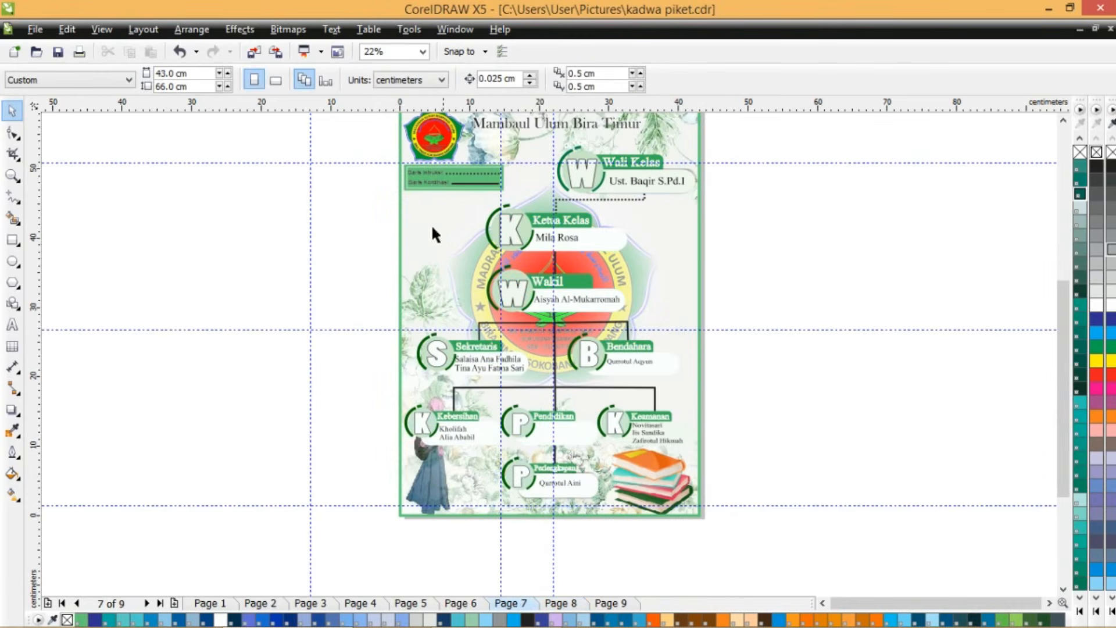
click(402, 137)
click(422, 51)
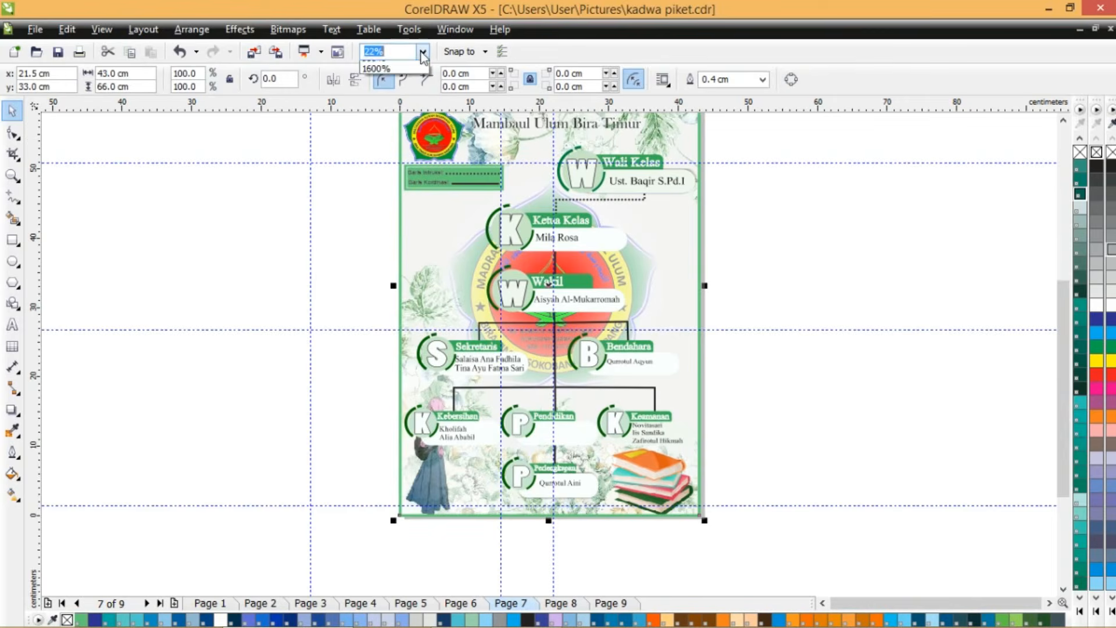
click(422, 67)
drag(385, 114, 724, 559)
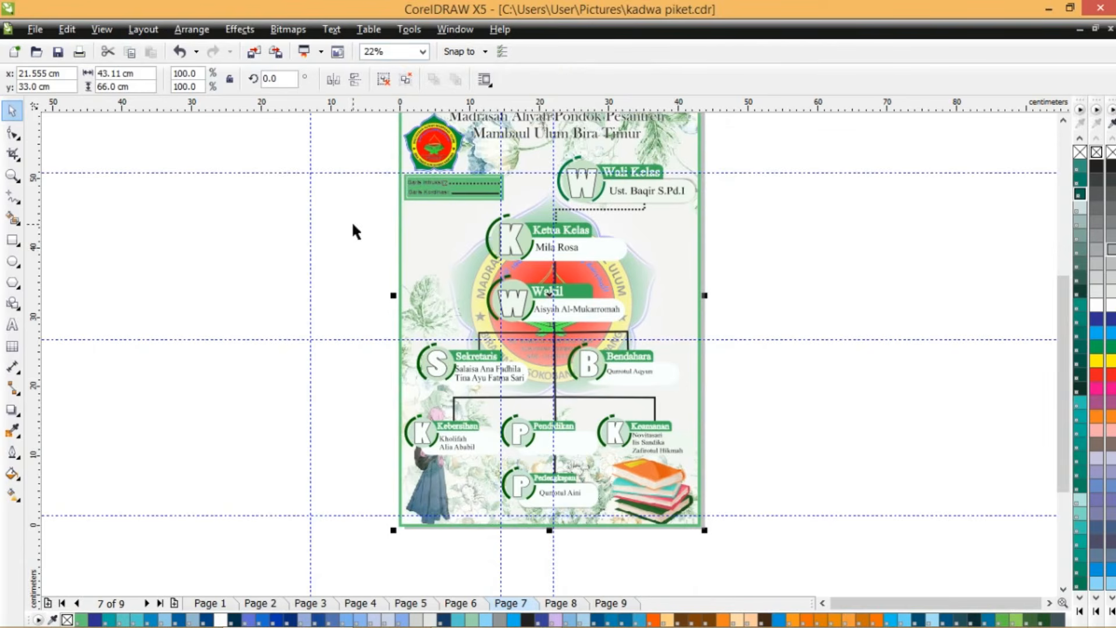
click(370, 247)
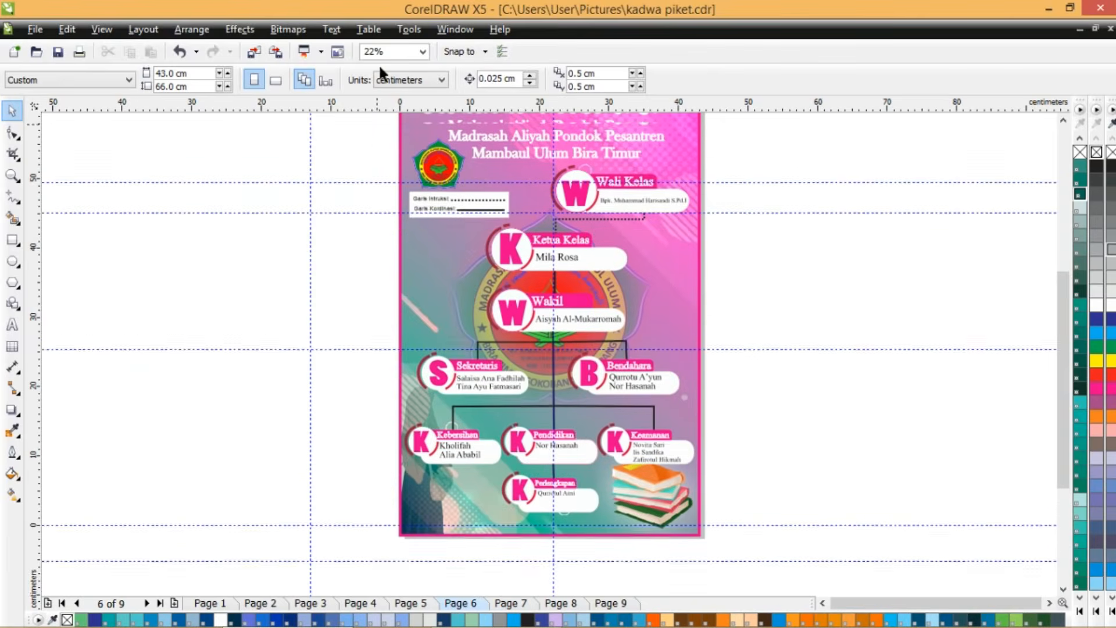
- Group all parts of the "Struktur Kelas X A" poster on page 6 and of the "Kelas X B" duty schedule on page 5
scroll(404, 140, up, 2)
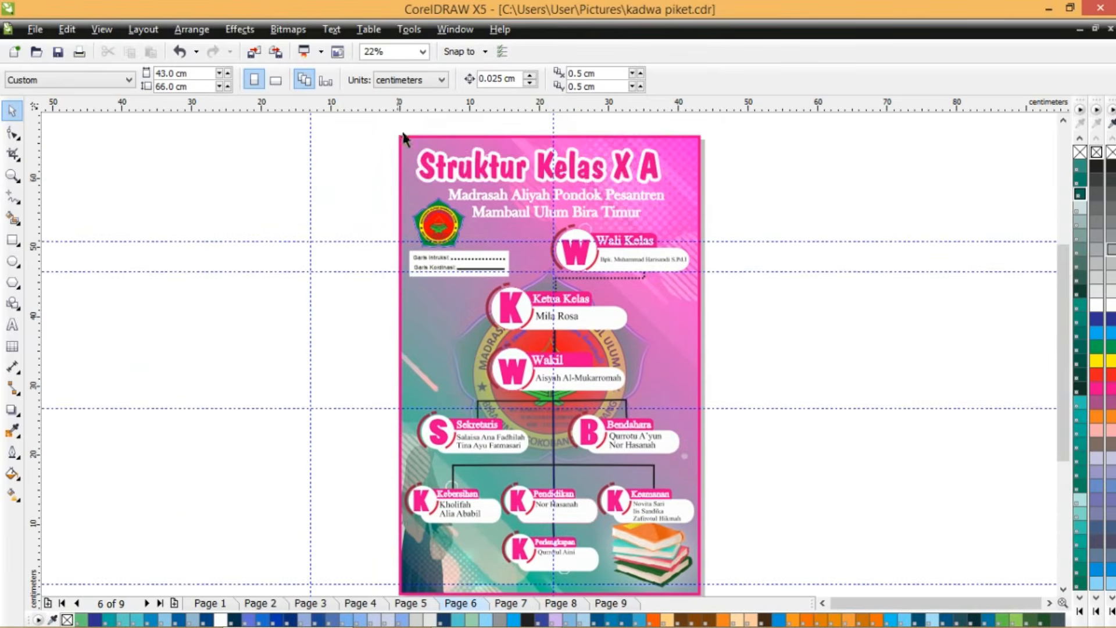
drag(381, 120, 729, 572)
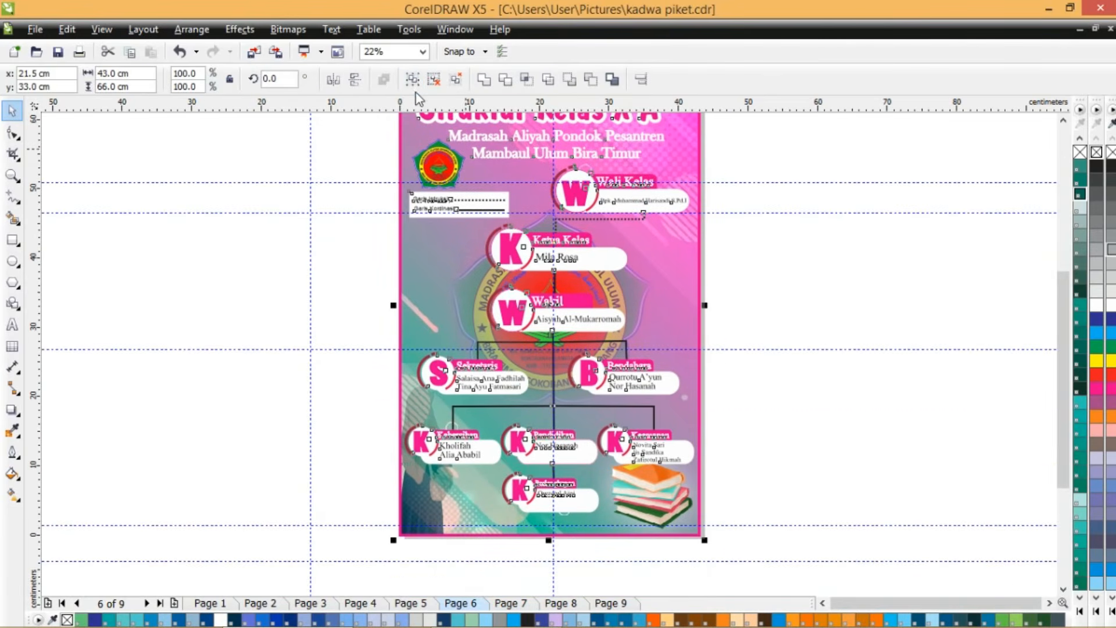
click(364, 162)
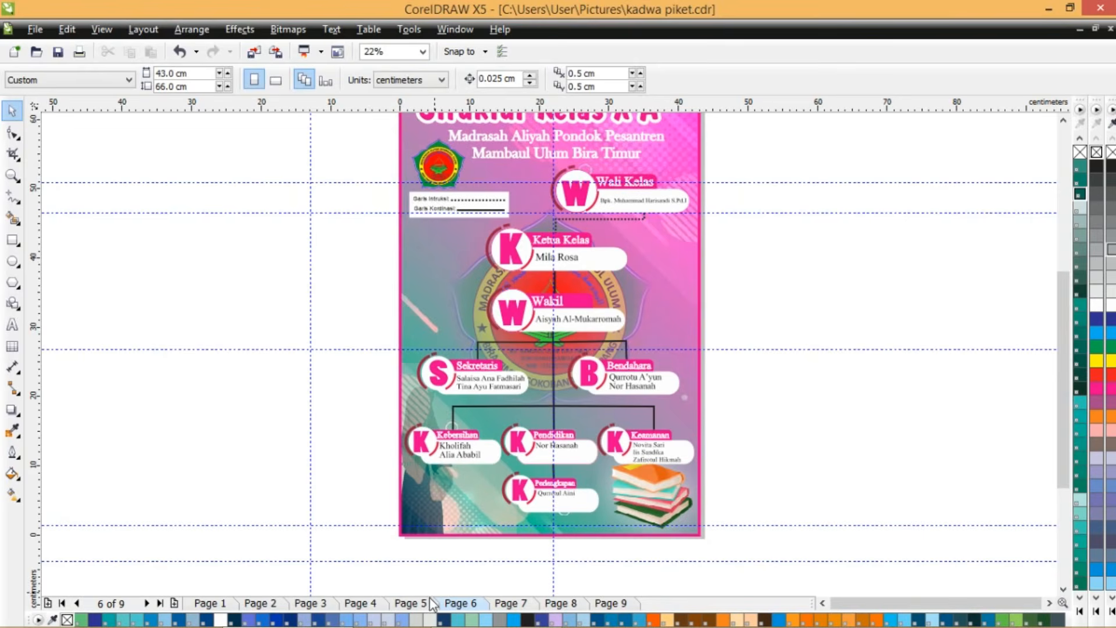
drag(398, 141, 394, 59)
drag(385, 116, 709, 546)
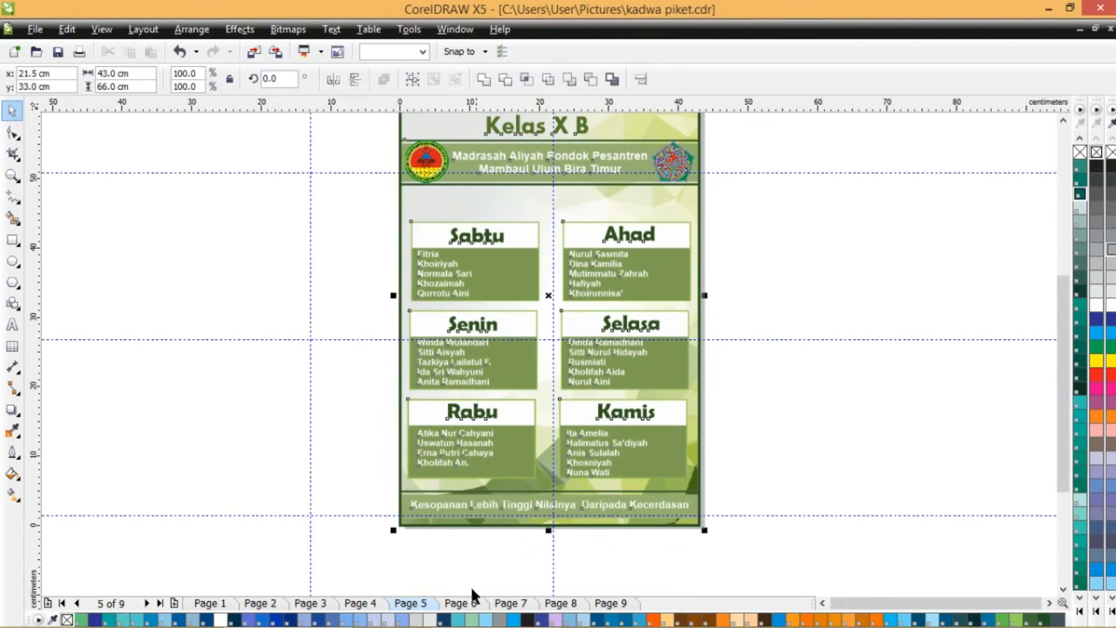
- Group all parts of the "Jadawal Piket Kelas XI A" poster on page 4
click(360, 603)
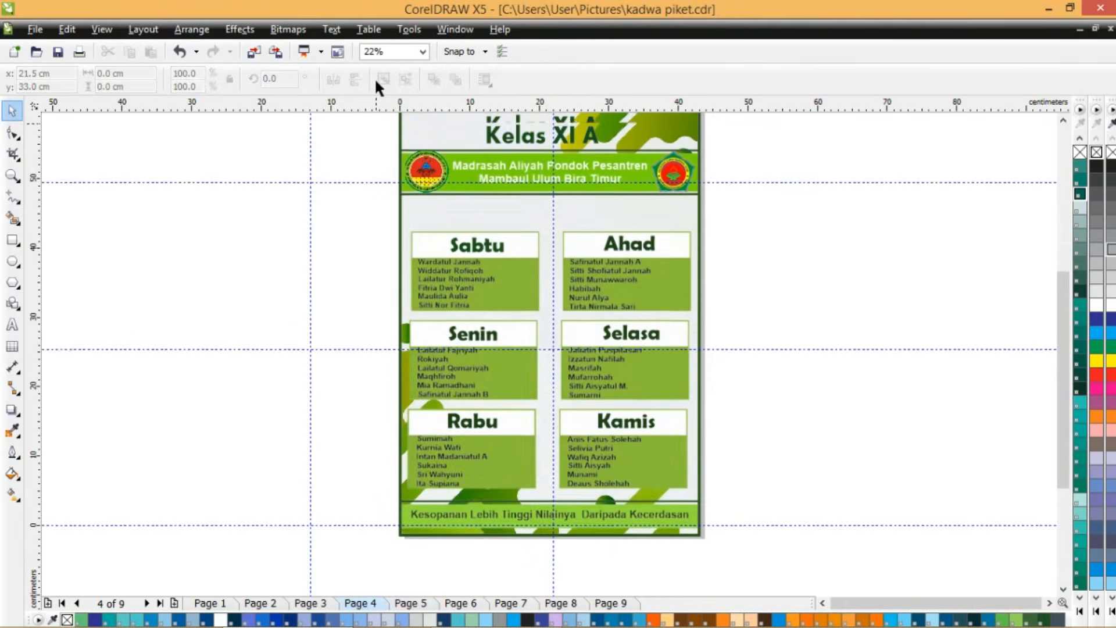
drag(388, 109, 458, 292)
drag(382, 113, 722, 559)
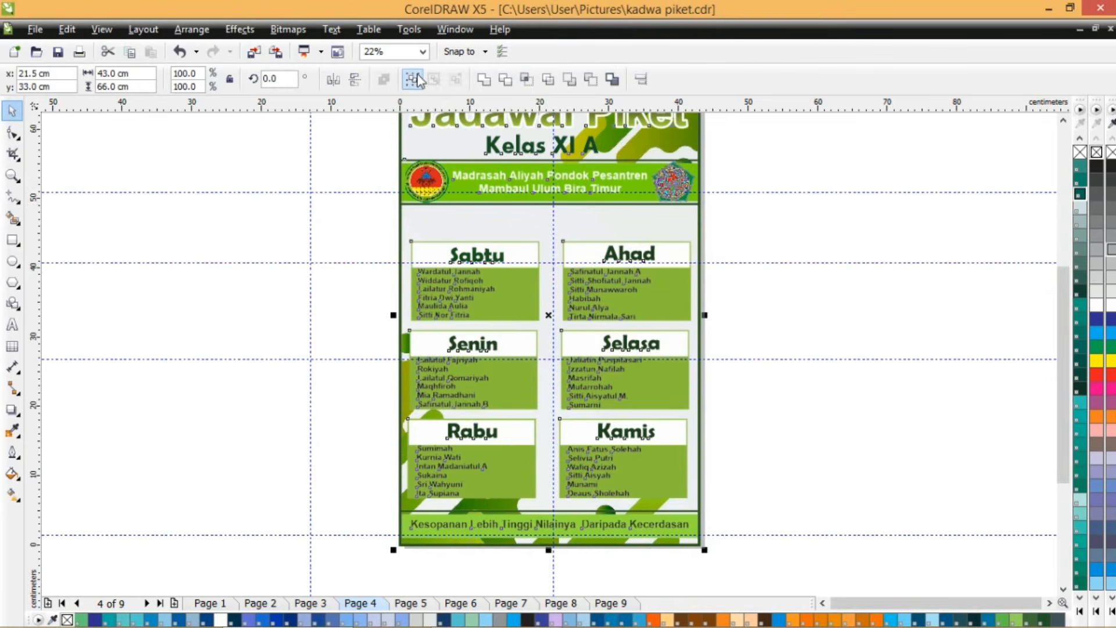
- Group all parts of the "Jadawal Piket Kelas XII A" poster on page 3
click(327, 603)
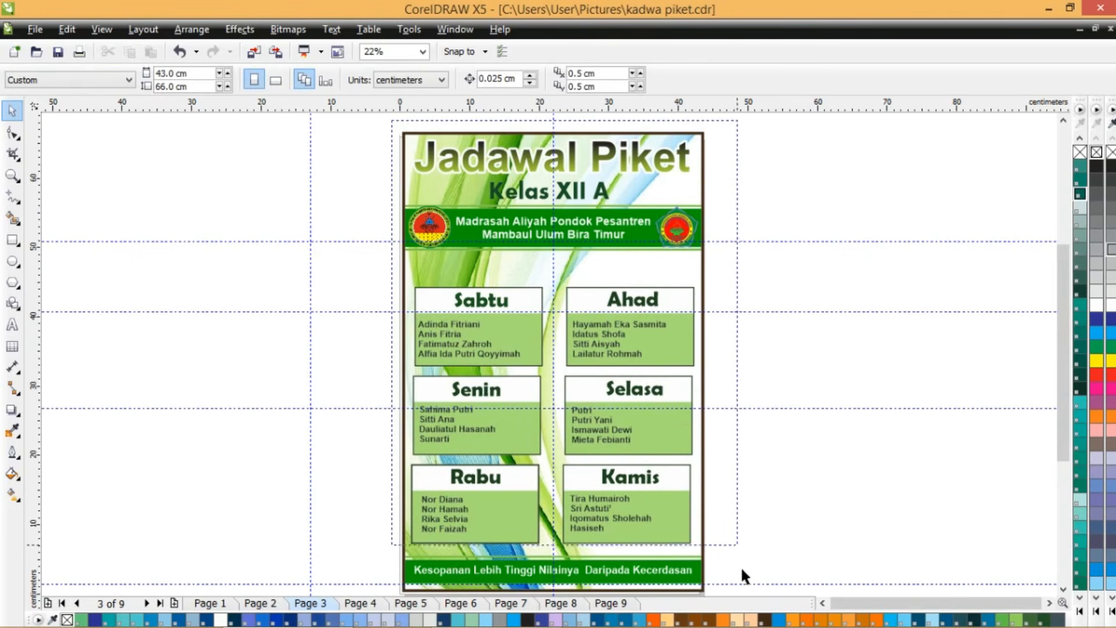
scroll(738, 594, down, 1)
click(627, 337)
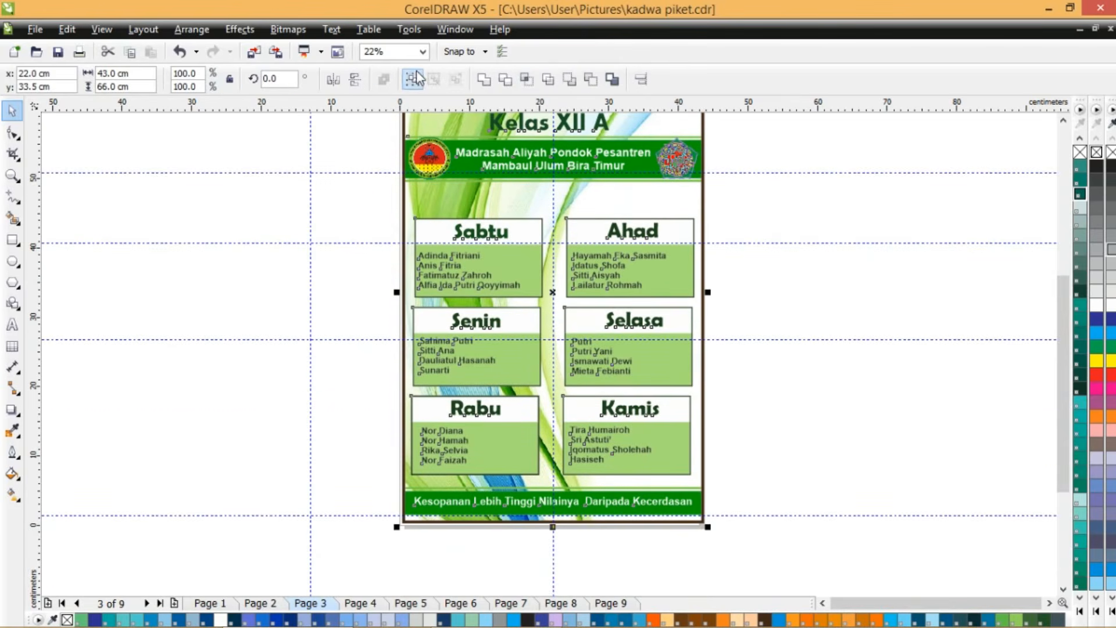
- Group all parts of the "Jadawal Piket Kelas XI B" poster on page 2
click(266, 603)
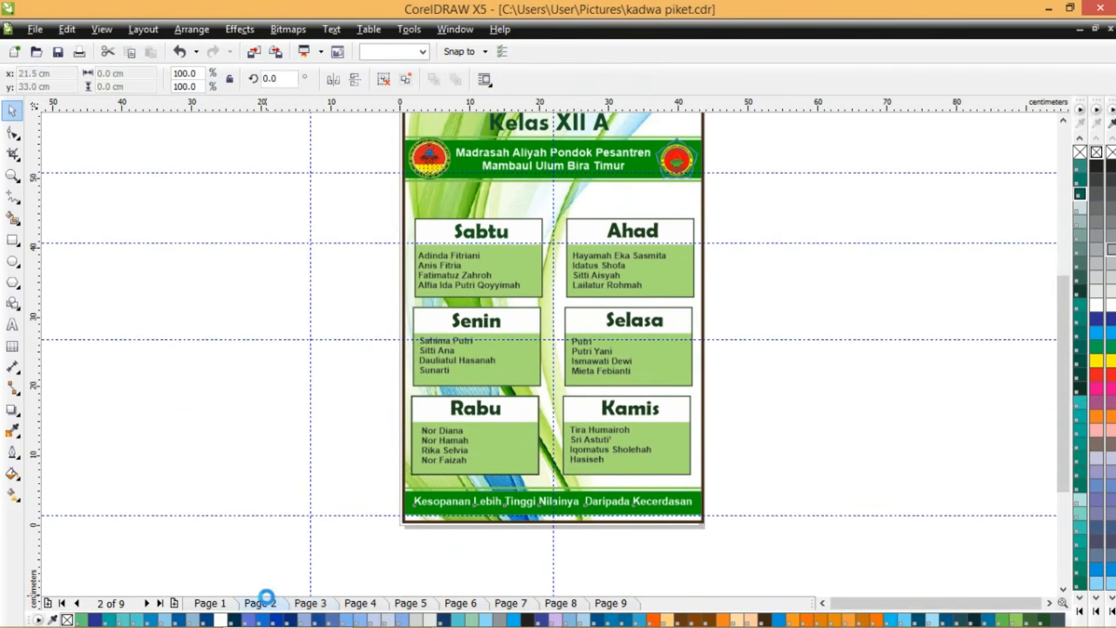
scroll(417, 54, up, 1)
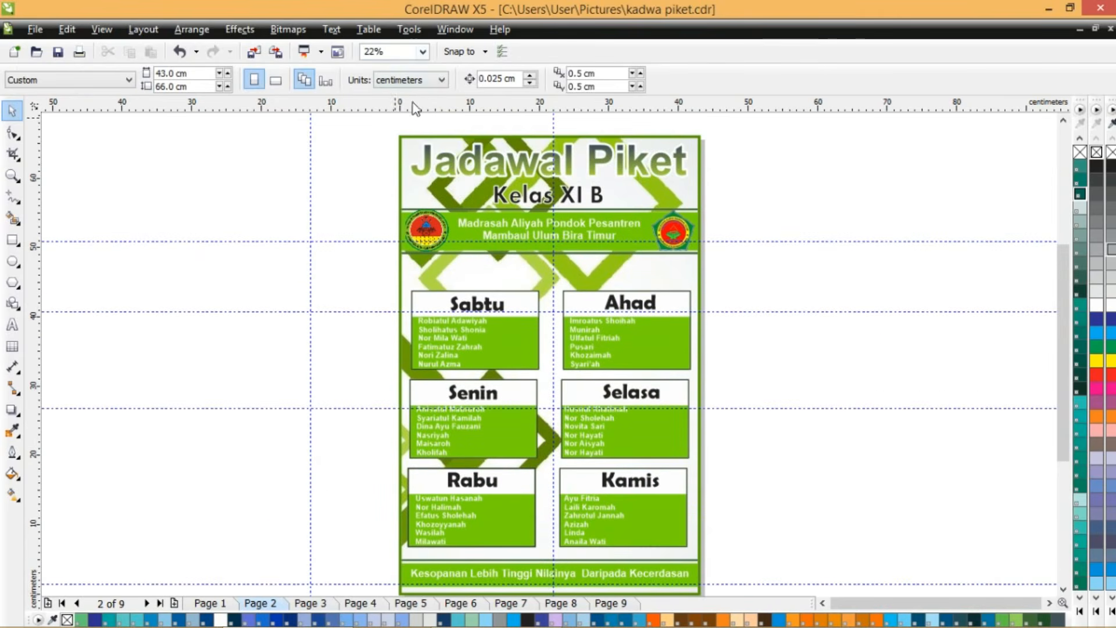
drag(384, 120, 727, 553)
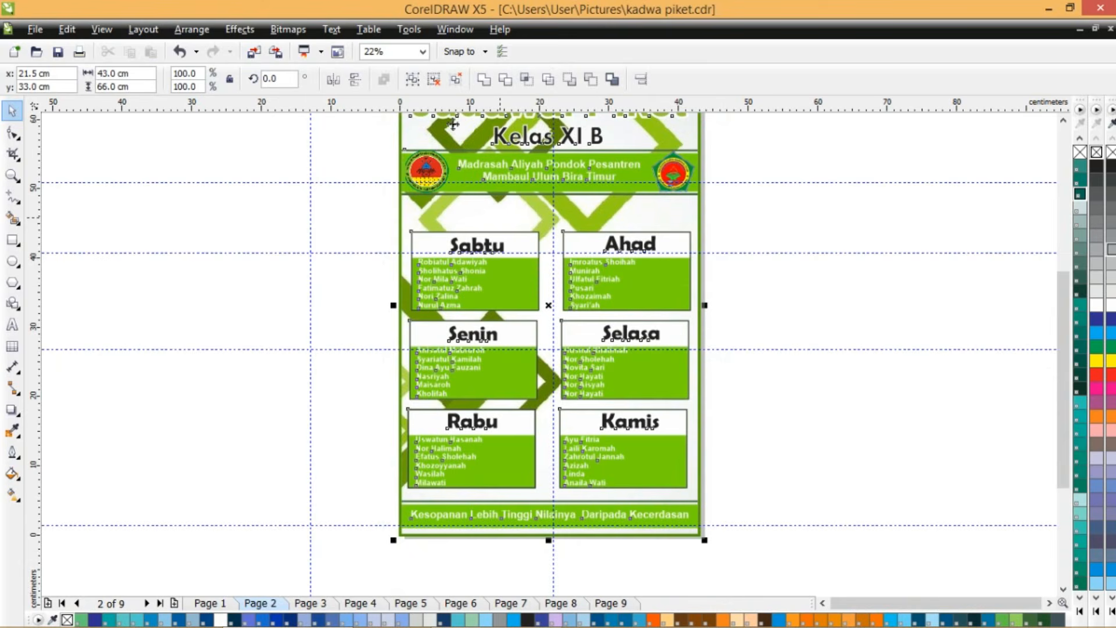
click(412, 79)
- Group all parts of the blue "Jadawal Piket Kelas XII B" poster on page 1
click(209, 603)
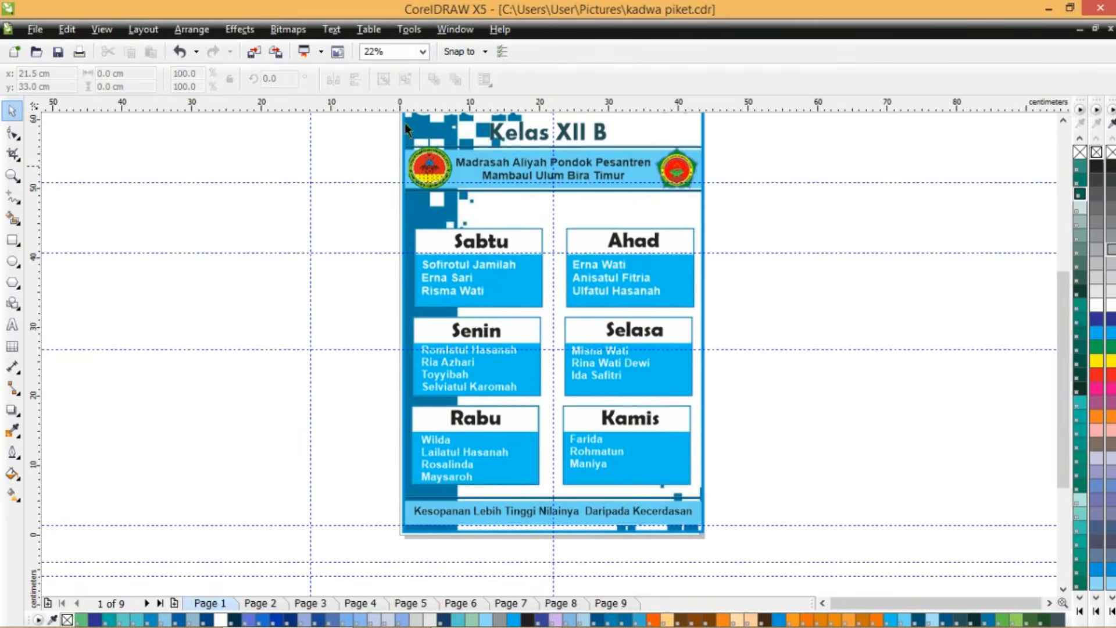
drag(405, 124, 439, 54)
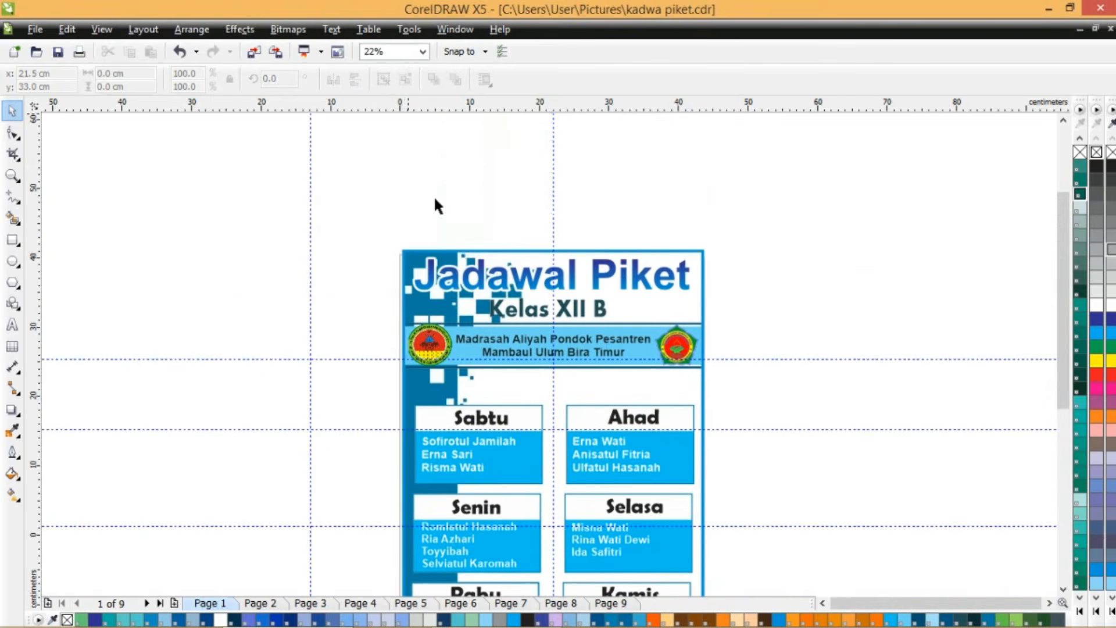
drag(376, 186, 727, 566)
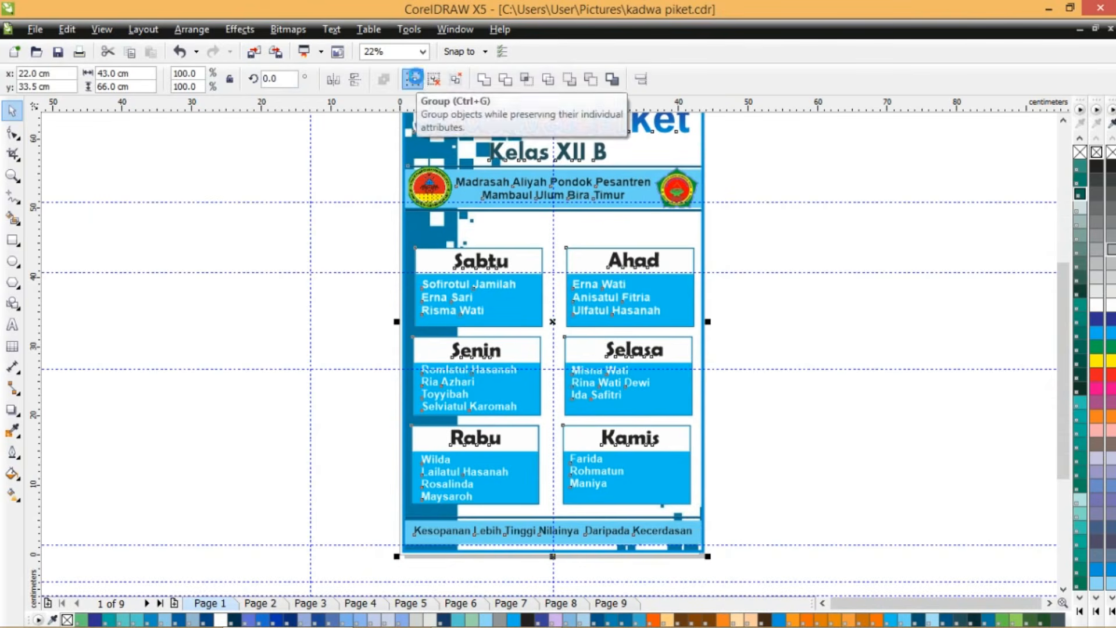
click(413, 78)
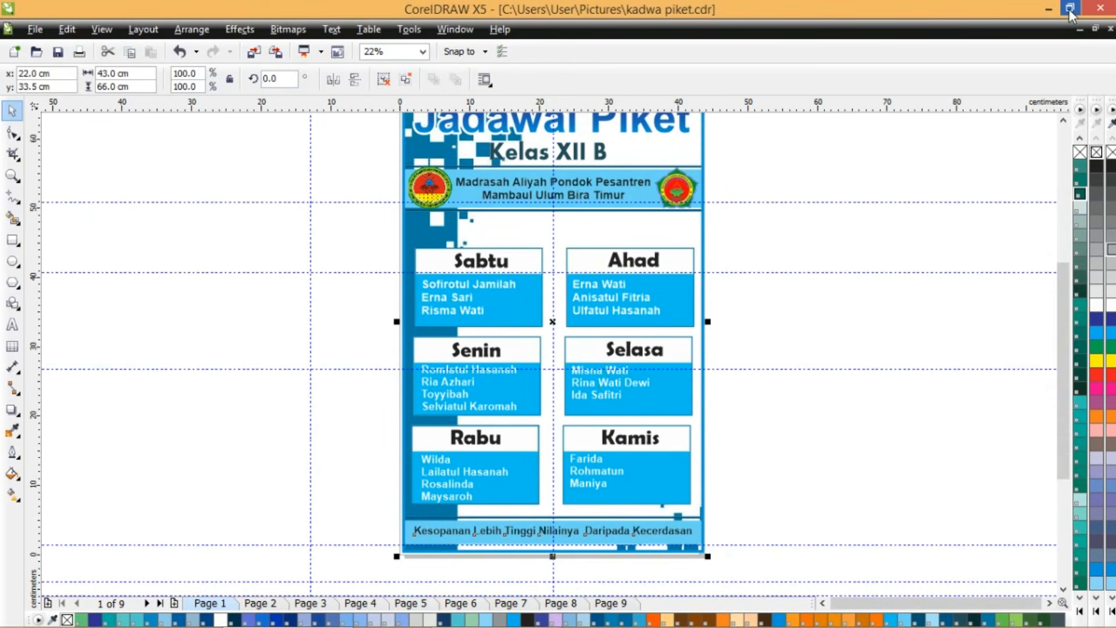
- Save the drawing IMG-20220209-WA0009 in CDR - CorelDRAW format and save the changes to kadwa piket
key(ctrl+shift+s)
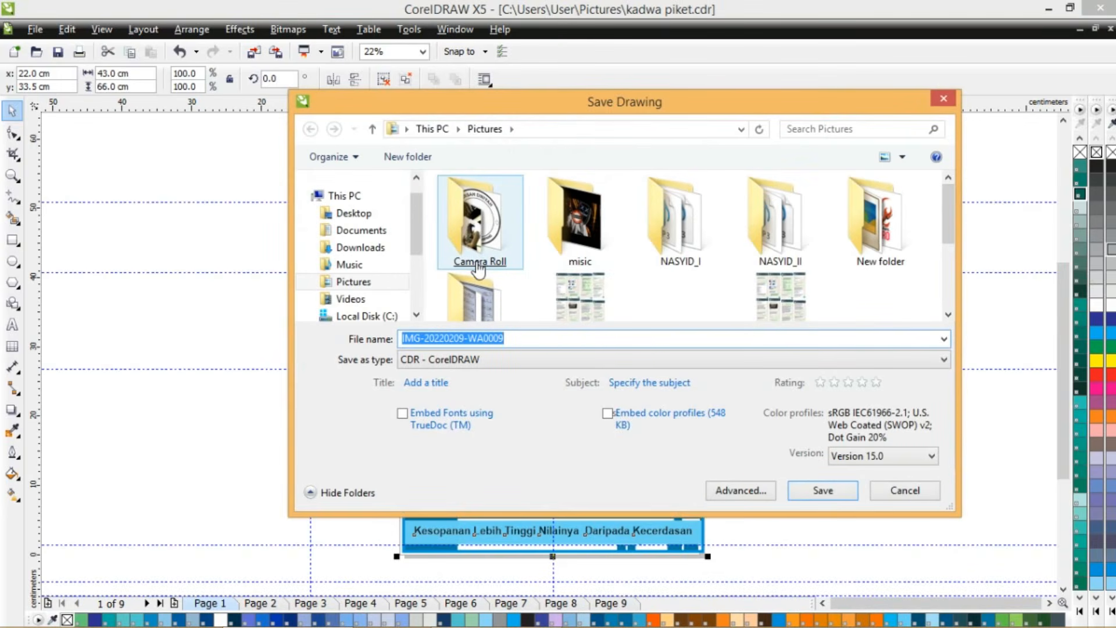
click(382, 234)
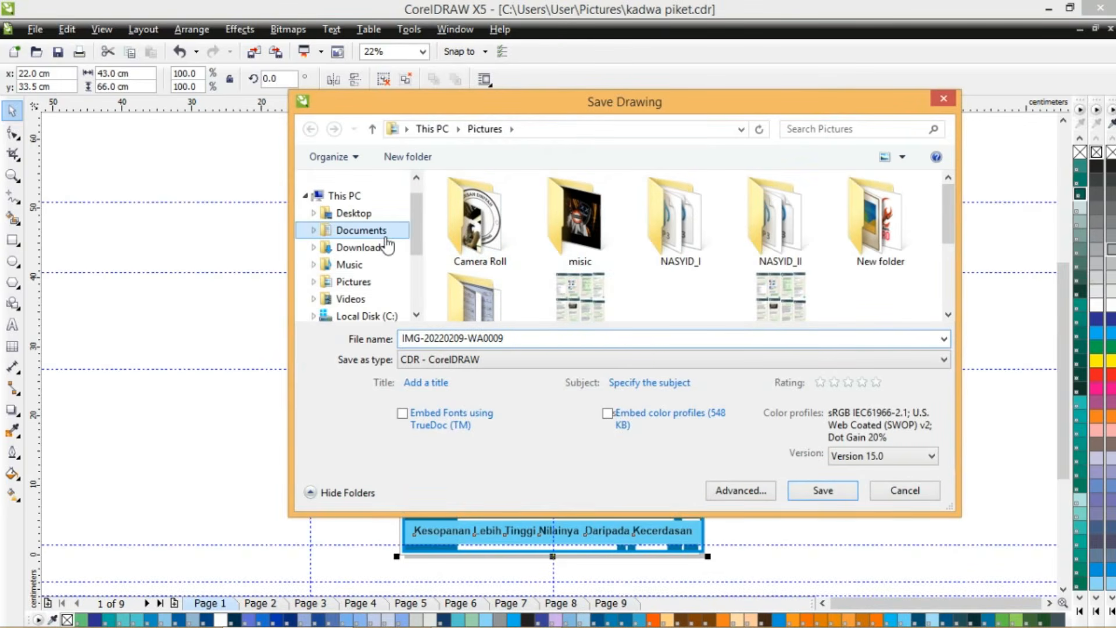
click(559, 353)
click(340, 251)
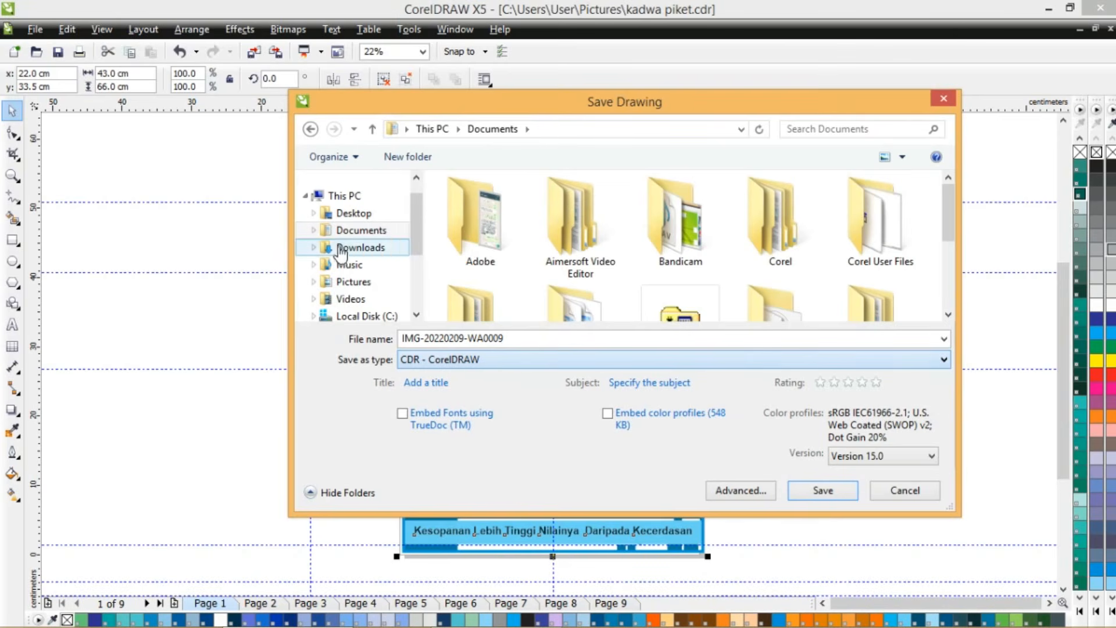
click(831, 492)
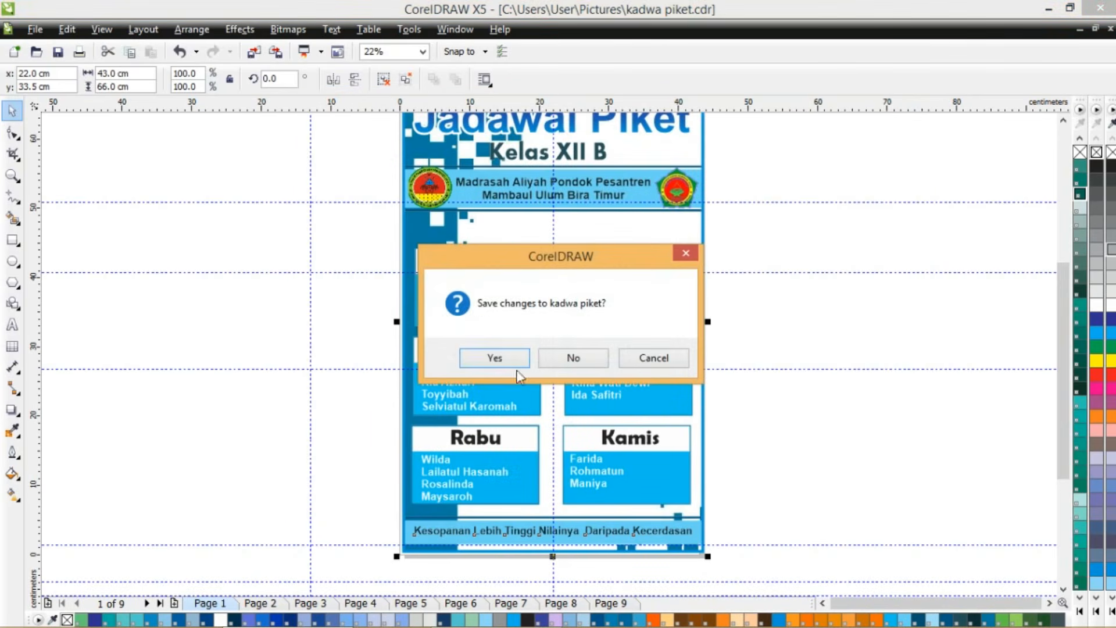
click(491, 355)
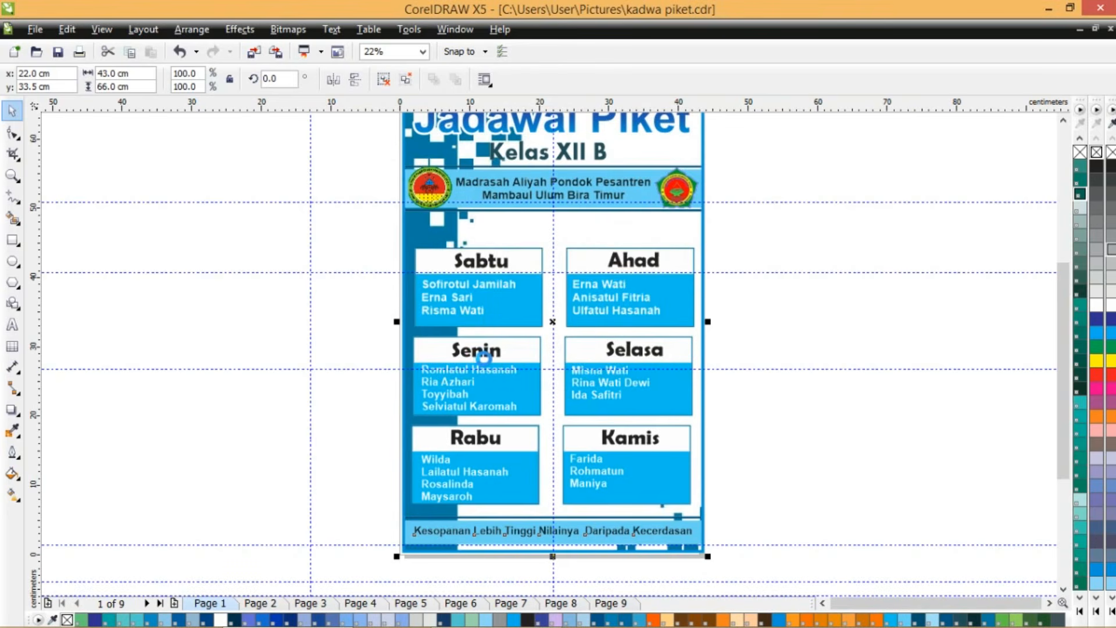